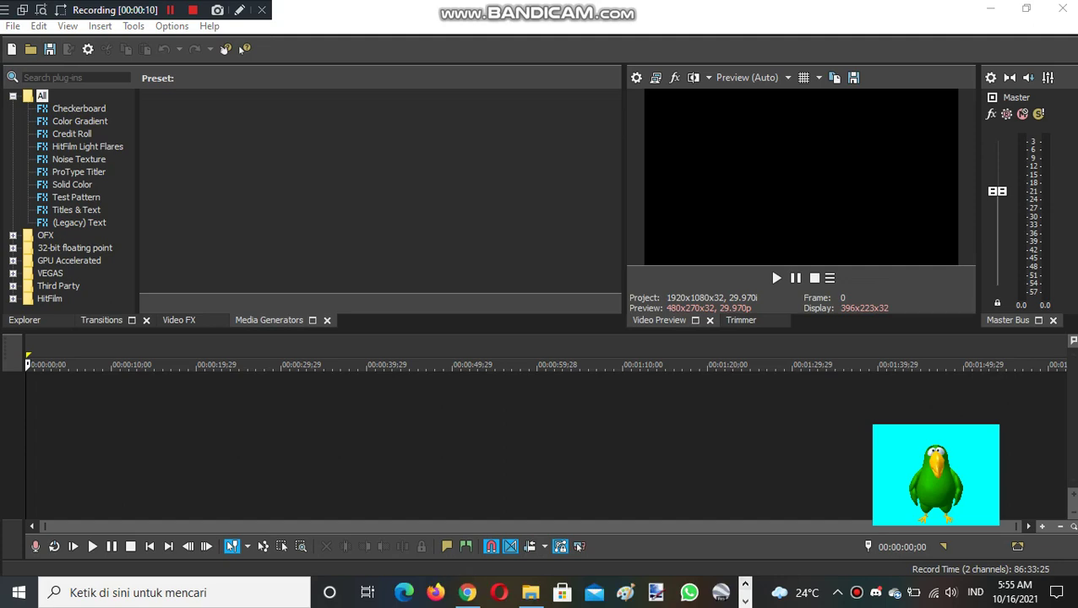
Try to add the THX _Wings_ Remastered (1983) video from the Unduhan folder to the empty project
{"action": "left_click", "coordinate": [530, 592]}
{"action": "left_click", "coordinate": [1026, 8]}
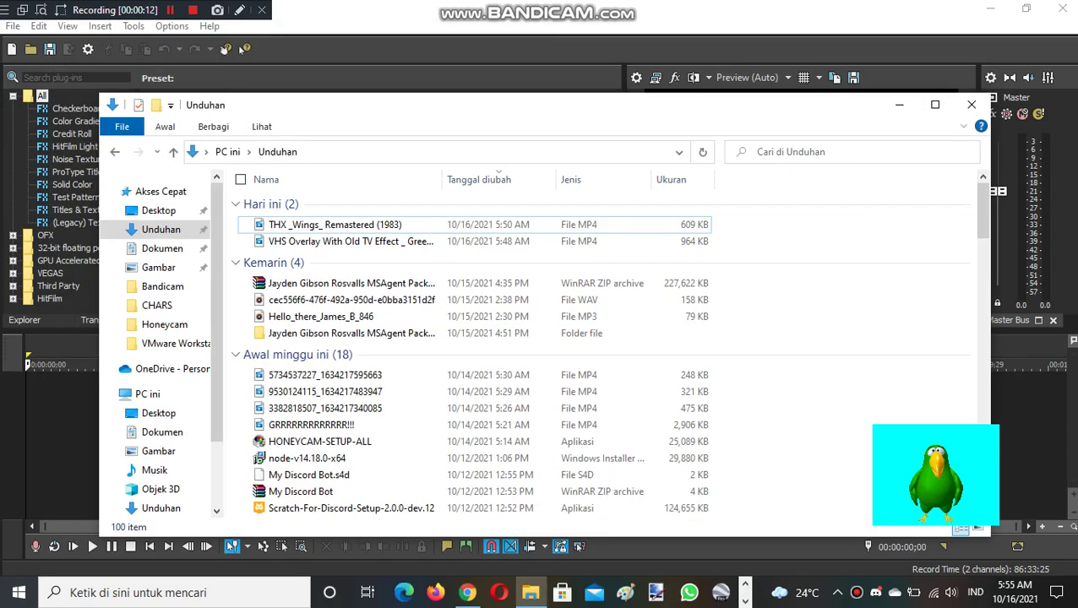
{"action": "left_click_drag", "start_coordinate": [507, 104], "coordinate": [465, 283]}
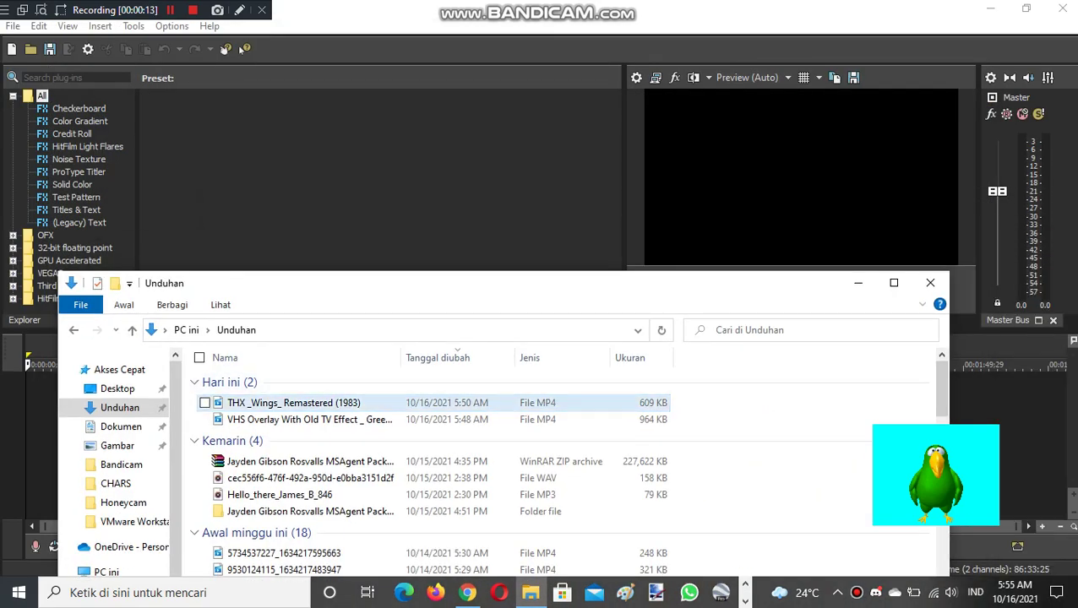
{"action": "left_click_drag", "start_coordinate": [316, 403], "coordinate": [361, 296]}
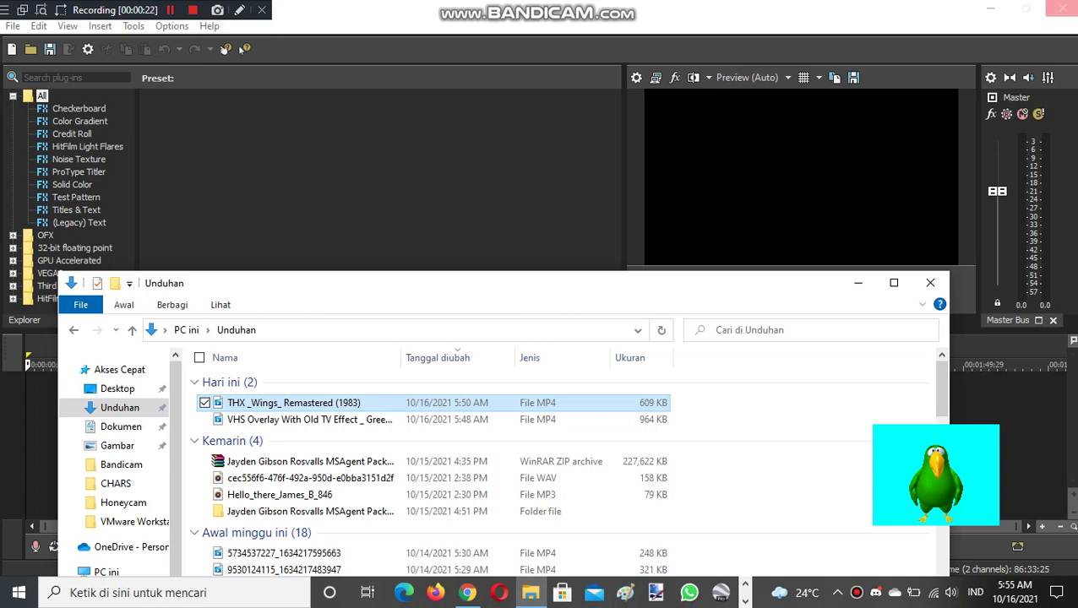
{"action": "left_click", "coordinate": [1058, 8]}
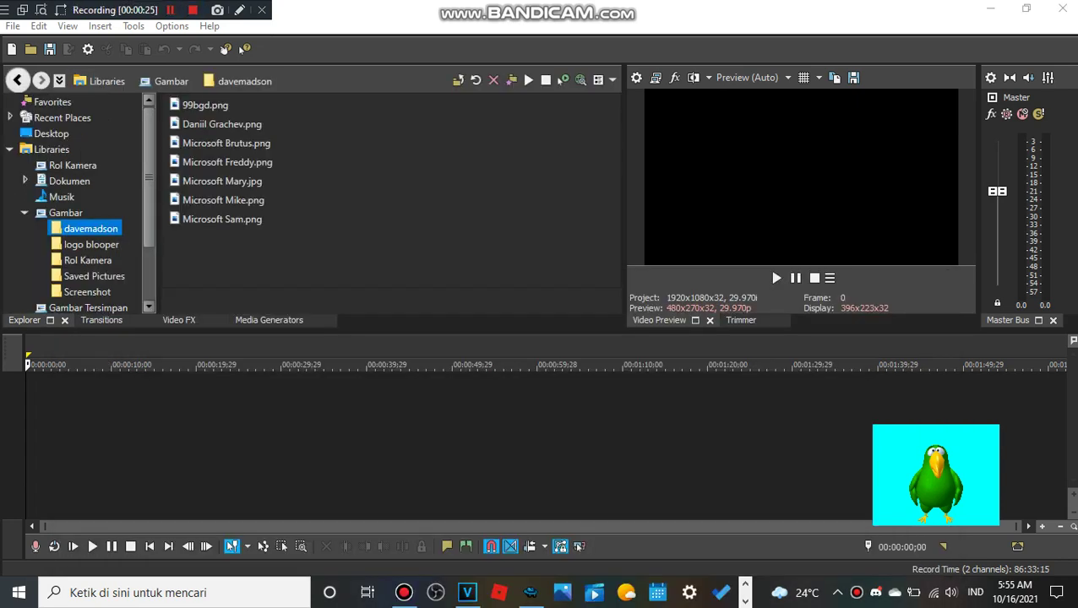
Look through the media explorer's folder tree and the Desktop folder for the source videos
{"action": "scroll", "coordinate": [80, 203], "scroll_direction": "down", "scroll_amount": 3}
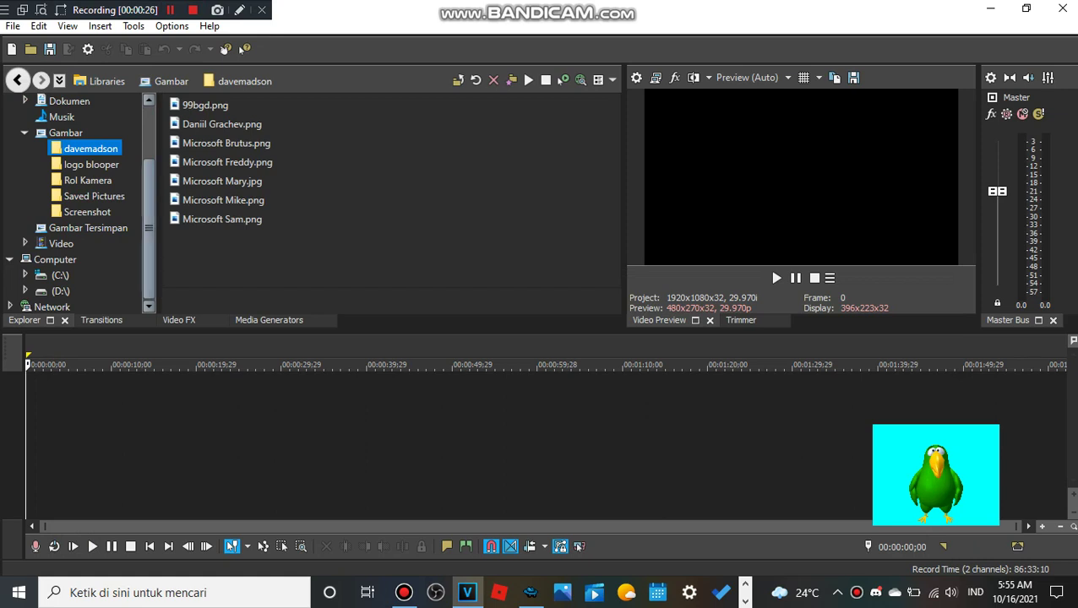
{"action": "scroll", "coordinate": [80, 203], "scroll_direction": "up", "scroll_amount": 2}
{"action": "scroll", "coordinate": [80, 203], "scroll_direction": "up", "scroll_amount": 1}
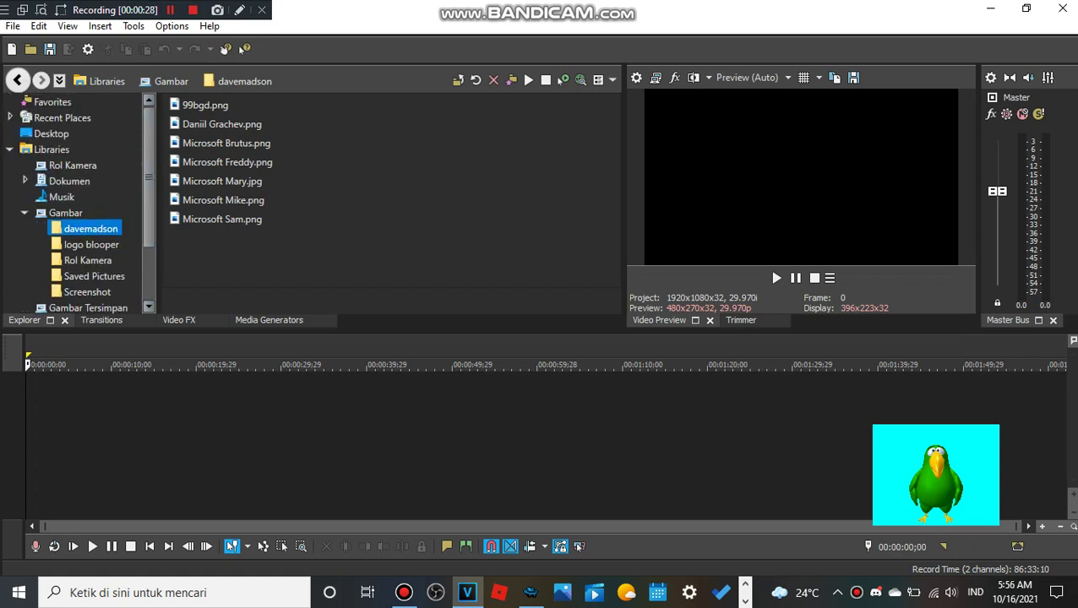
{"action": "left_click", "coordinate": [51, 133]}
{"action": "scroll", "coordinate": [80, 203], "scroll_direction": "down", "scroll_amount": 2}
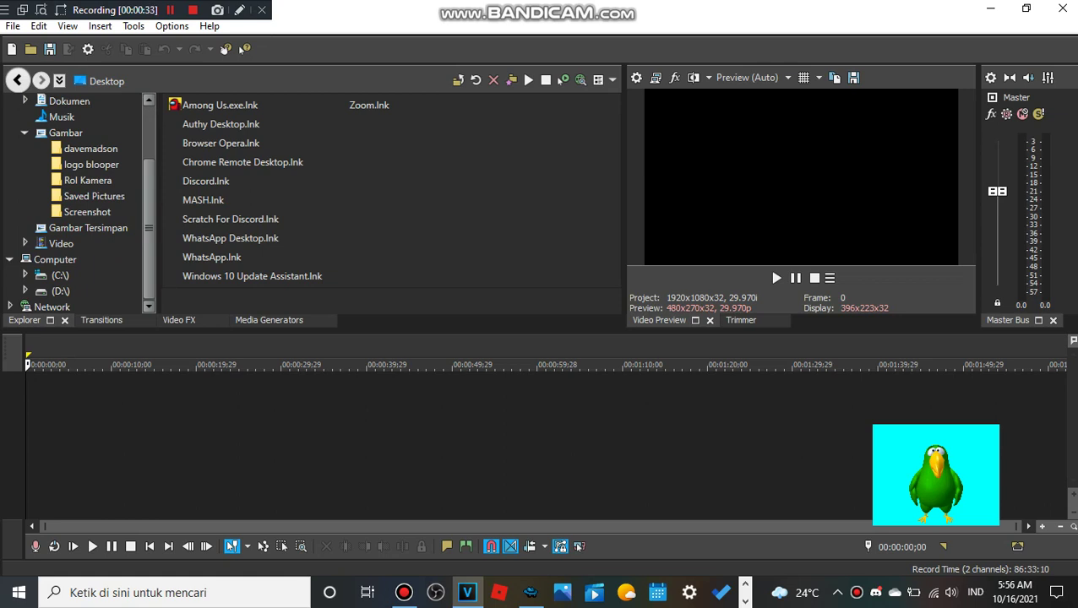
{"action": "scroll", "coordinate": [80, 202], "scroll_direction": "up", "scroll_amount": 2}
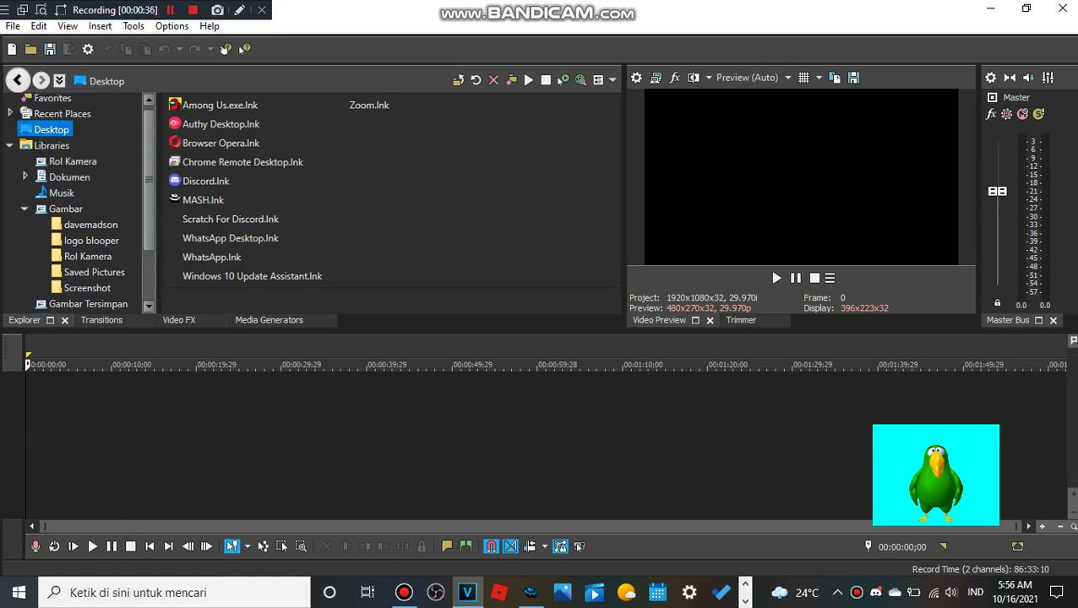
{"action": "scroll", "coordinate": [80, 203], "scroll_direction": "down", "scroll_amount": 2}
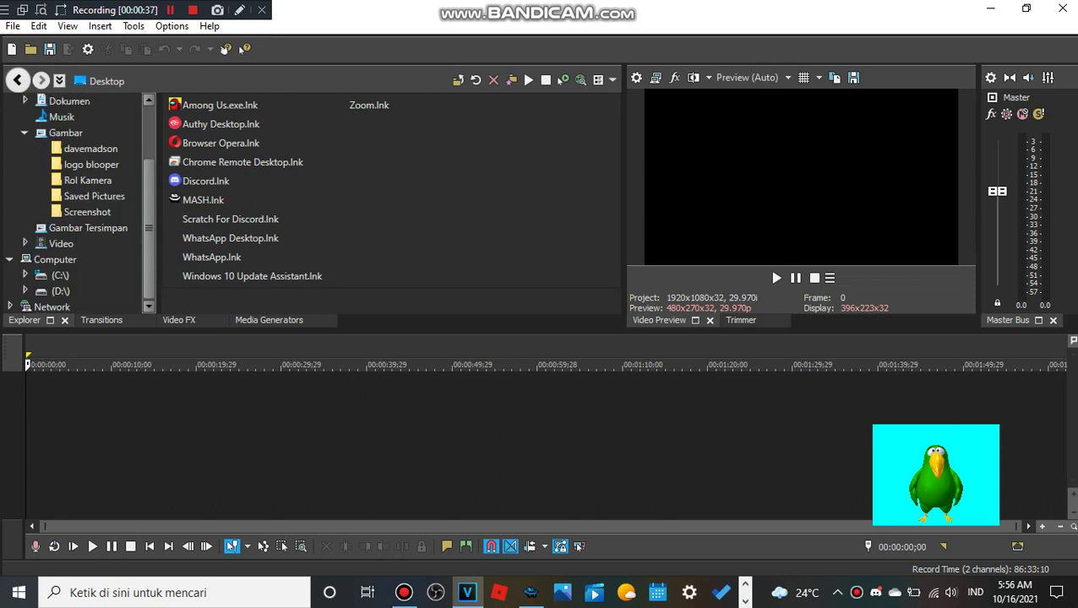
{"action": "scroll", "coordinate": [80, 203], "scroll_direction": "up", "scroll_amount": 1}
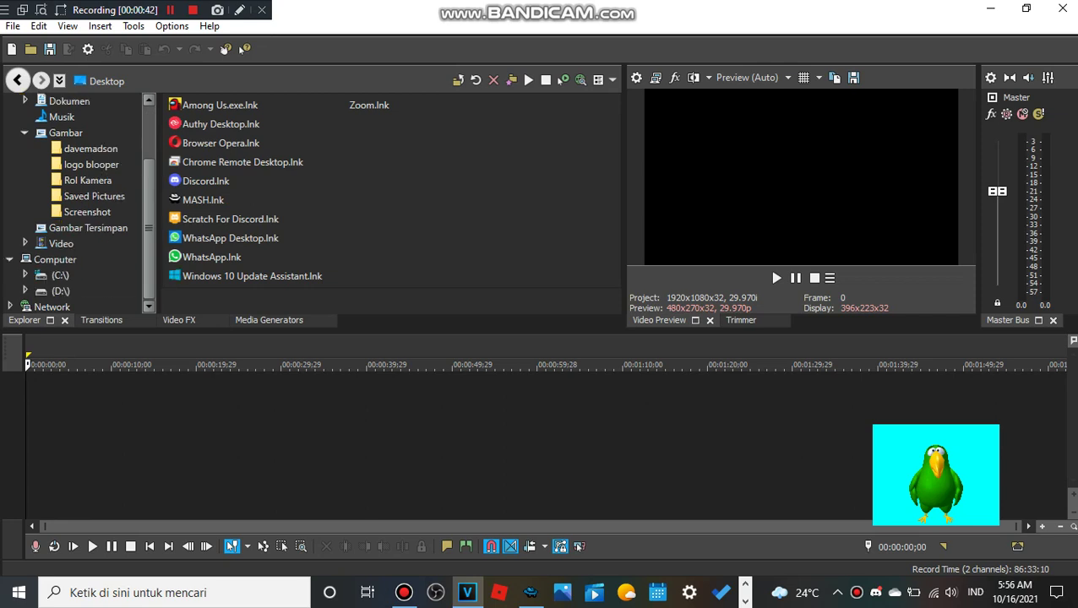
{"action": "scroll", "coordinate": [81, 203], "scroll_direction": "down", "scroll_amount": 1}
{"action": "scroll", "coordinate": [80, 203], "scroll_direction": "up", "scroll_amount": 1}
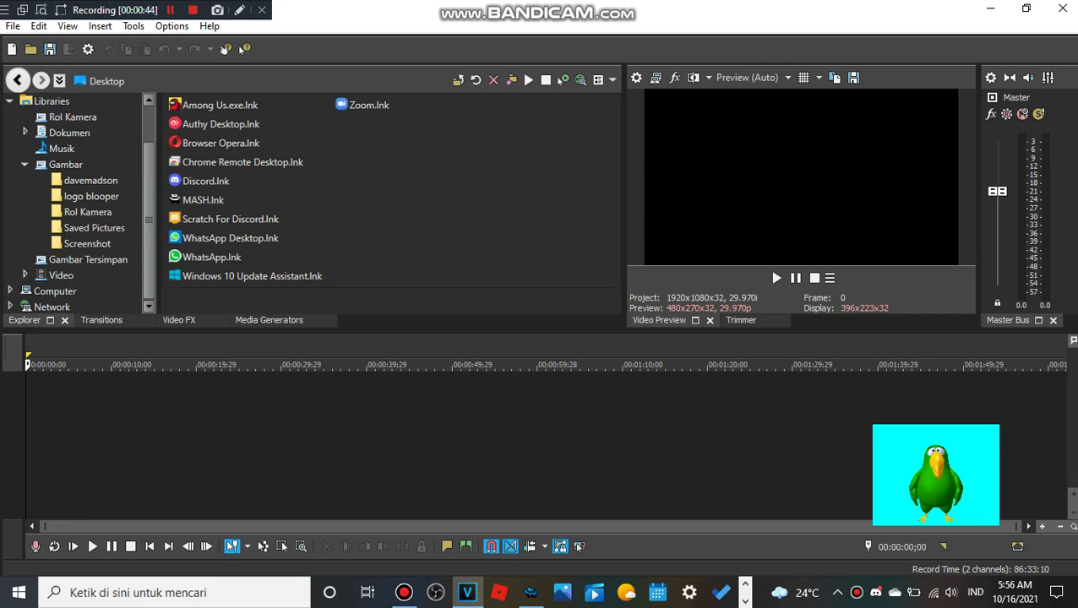
{"action": "scroll", "coordinate": [80, 205], "scroll_direction": "up", "scroll_amount": 1}
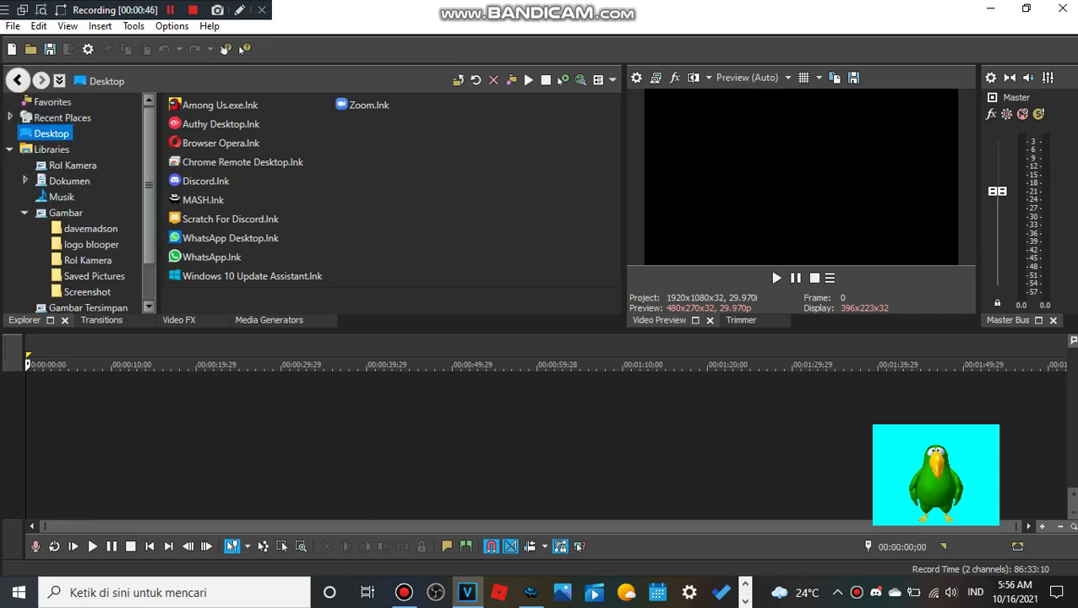
Expand Dokumen and check the Rol Kamera, Favorites and Libraries locations for the source videos
{"action": "left_click", "coordinate": [25, 181]}
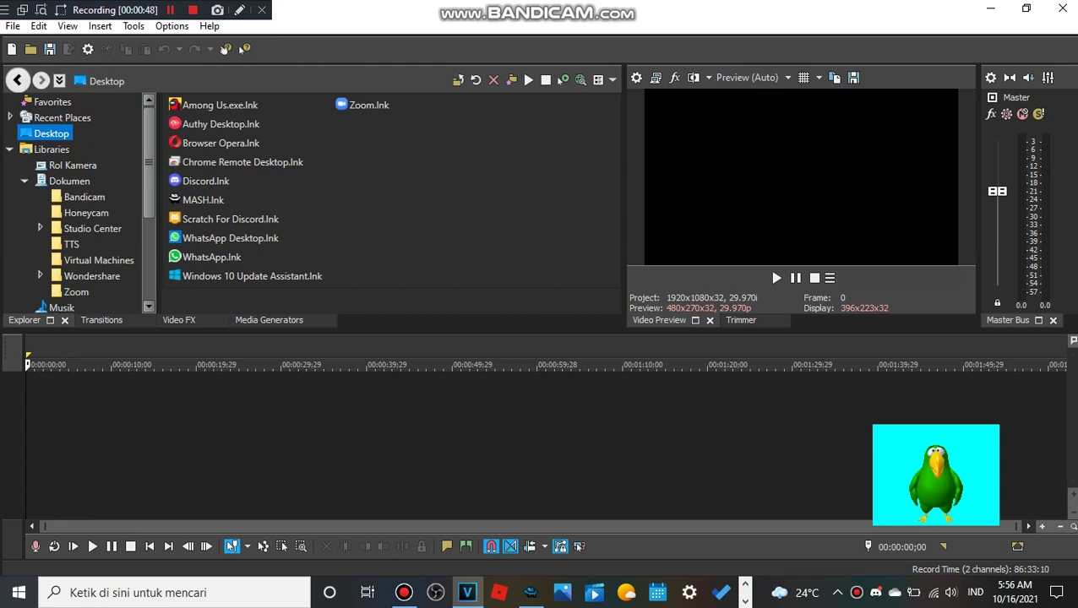
{"action": "left_click", "coordinate": [73, 166]}
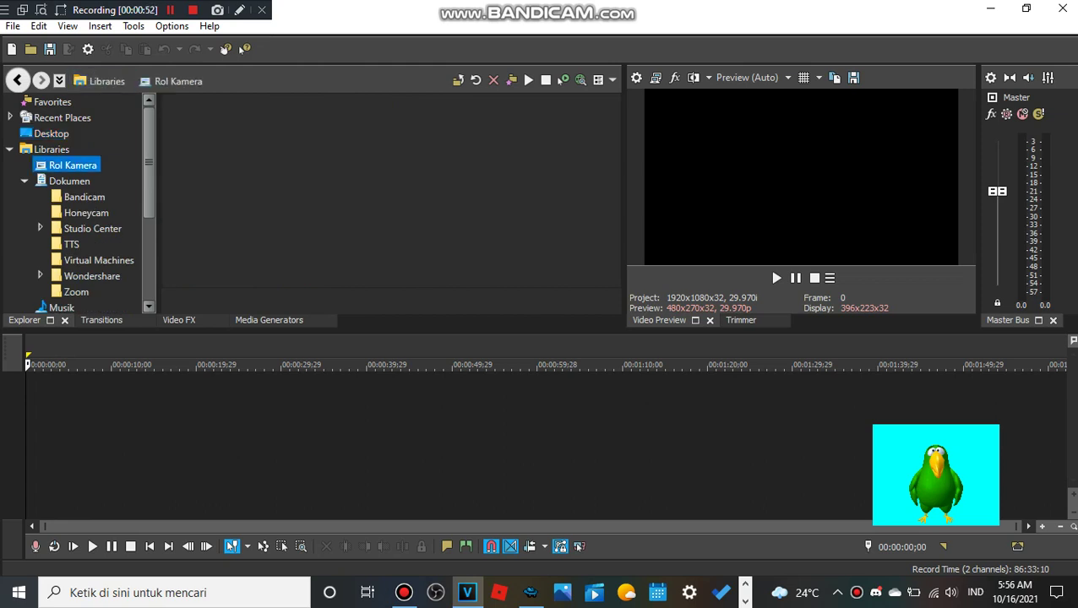
{"action": "left_click", "coordinate": [52, 101]}
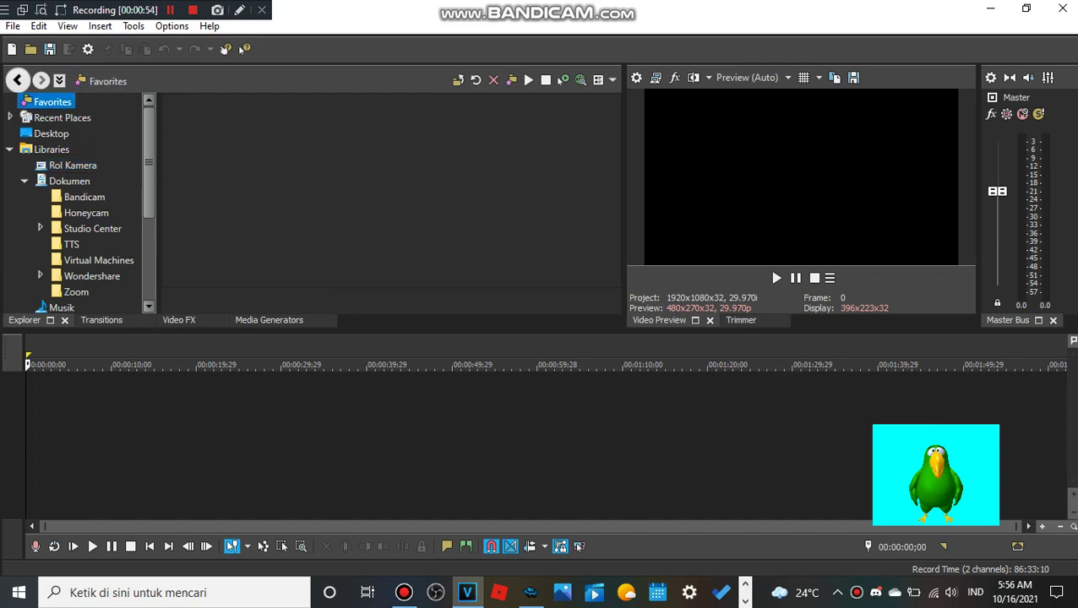
{"action": "left_click", "coordinate": [51, 149]}
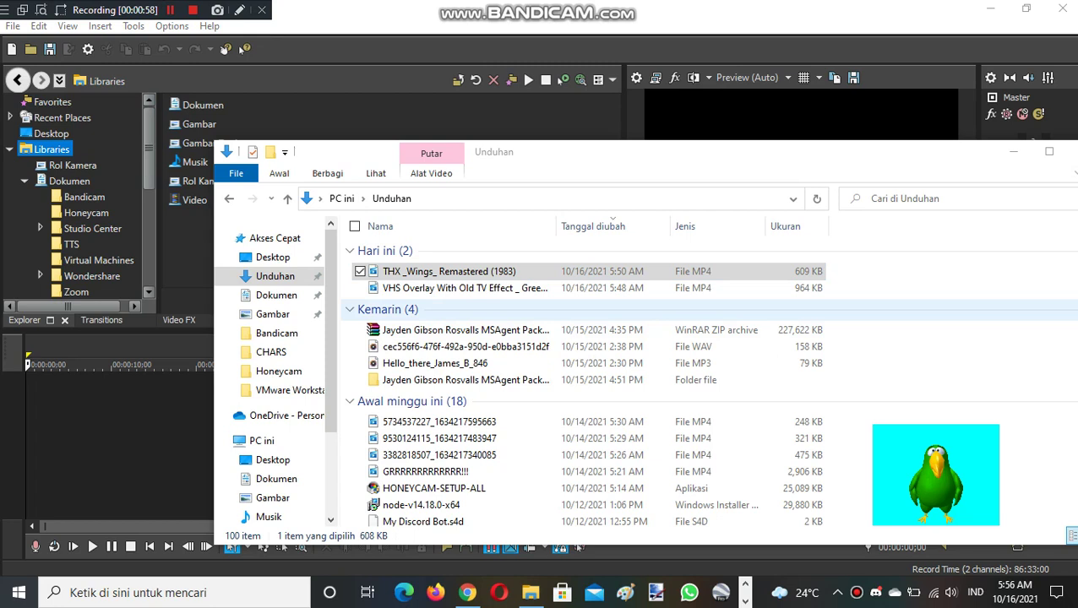
Add the VHS Overlay With Old TV Effect _ Green Screen MP4 from the Unduhan folder to the start of the timeline
{"action": "left_click_drag", "start_coordinate": [440, 288], "coordinate": [174, 403]}
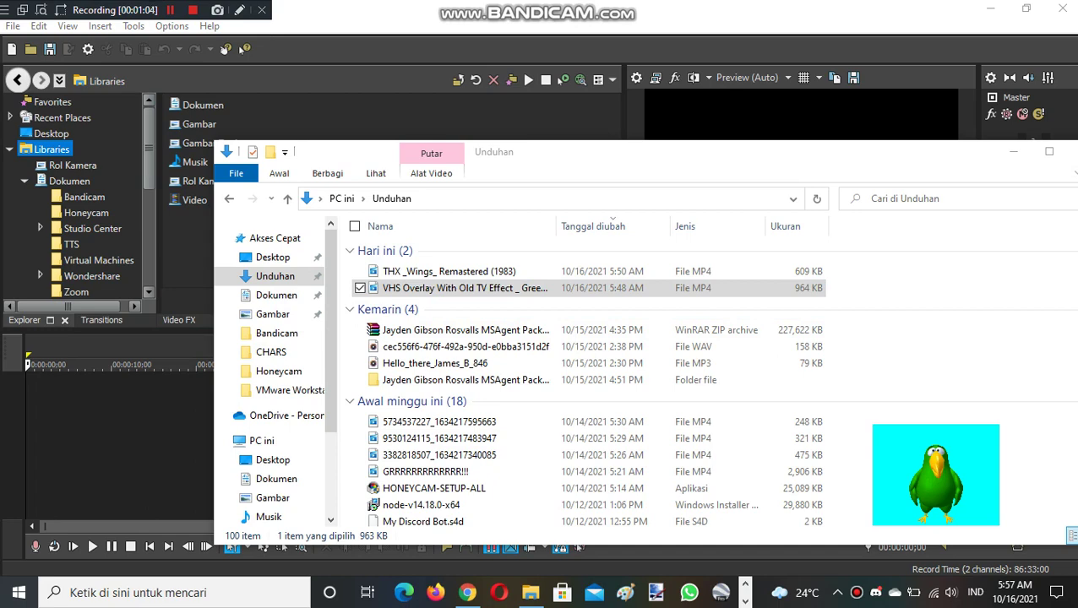
{"action": "left_click", "coordinate": [170, 10]}
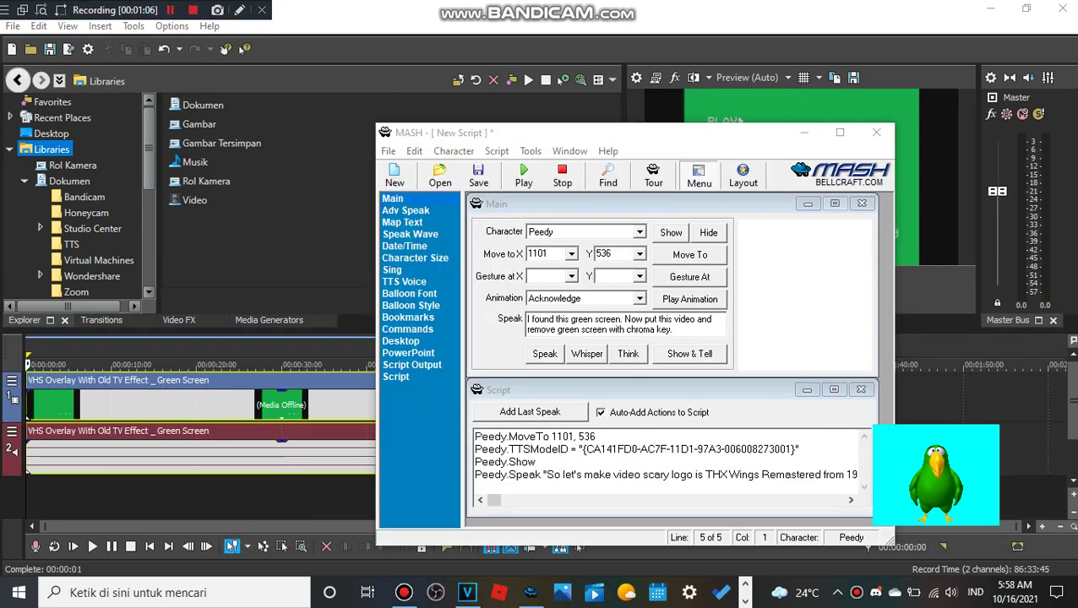
Make Peedy speak the prepared line about removing the green screen with chroma key in MASH, and minimize its window
{"action": "left_click", "coordinate": [545, 354]}
{"action": "left_click", "coordinate": [804, 132]}
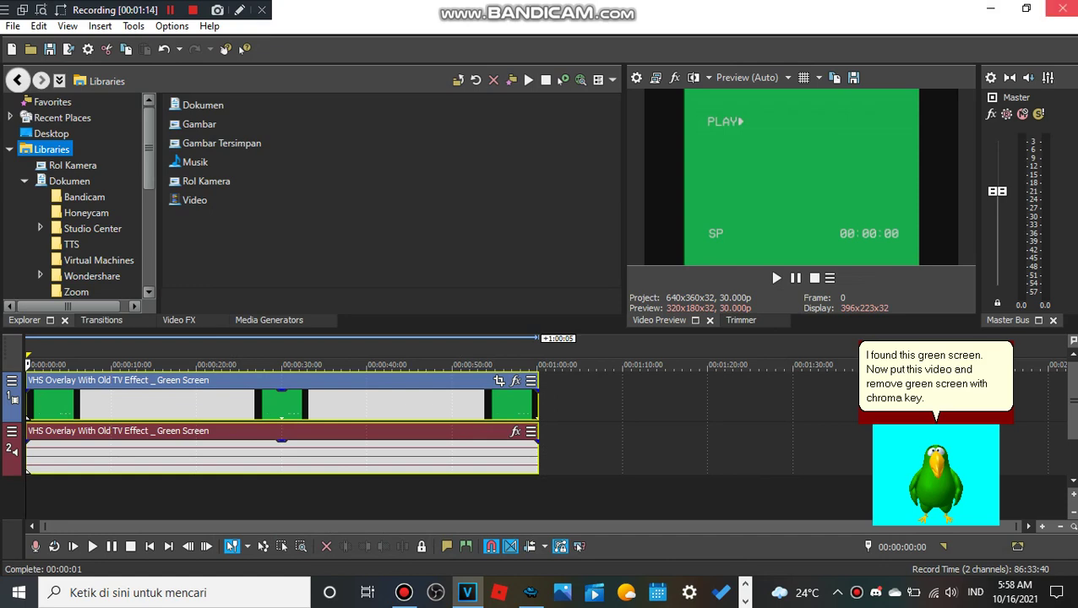
{"action": "left_click", "coordinate": [991, 8]}
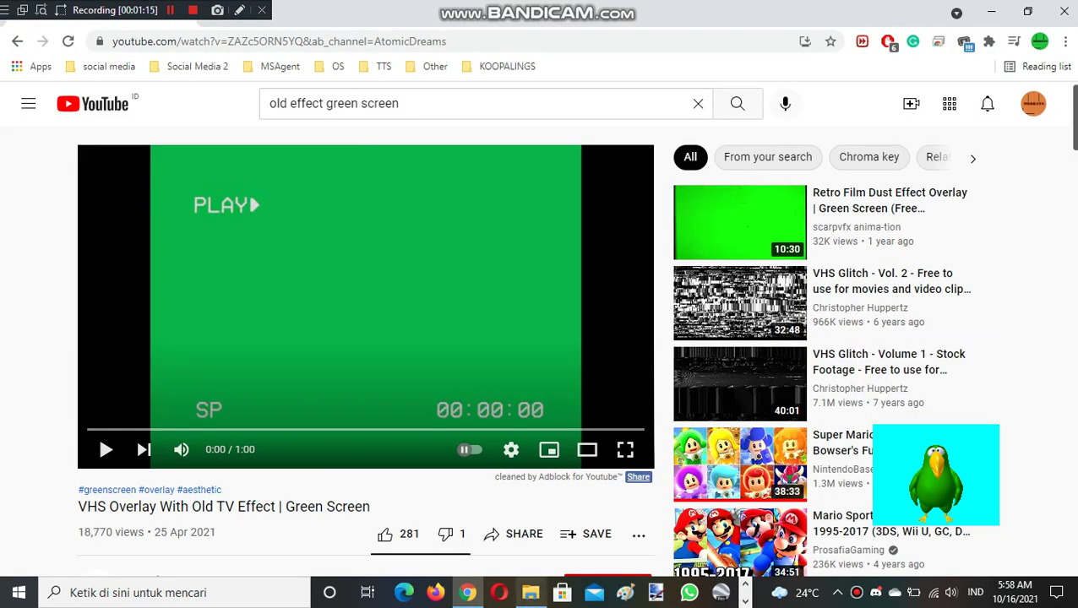
{"action": "left_click", "coordinate": [531, 592]}
{"action": "left_click", "coordinate": [531, 593]}
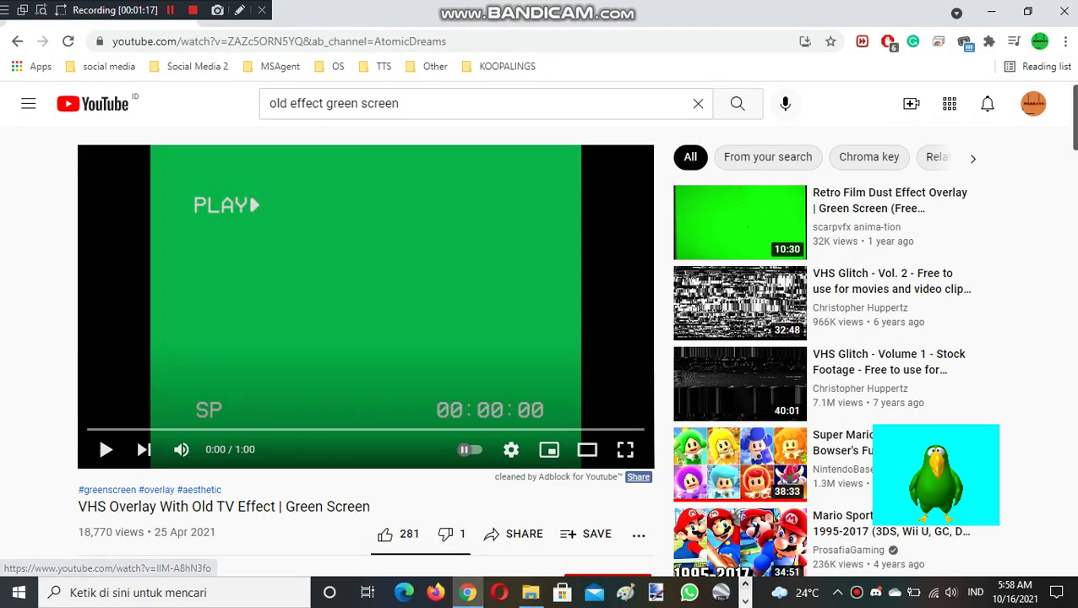
{"action": "left_click", "coordinate": [745, 601]}
{"action": "left_click", "coordinate": [530, 593]}
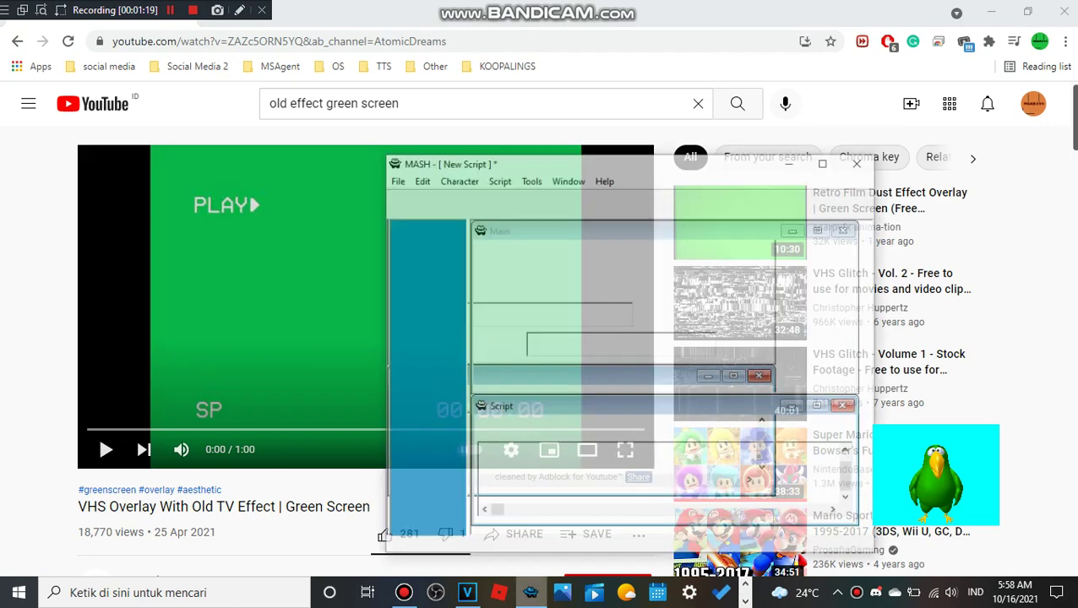
{"action": "left_click", "coordinate": [467, 593]}
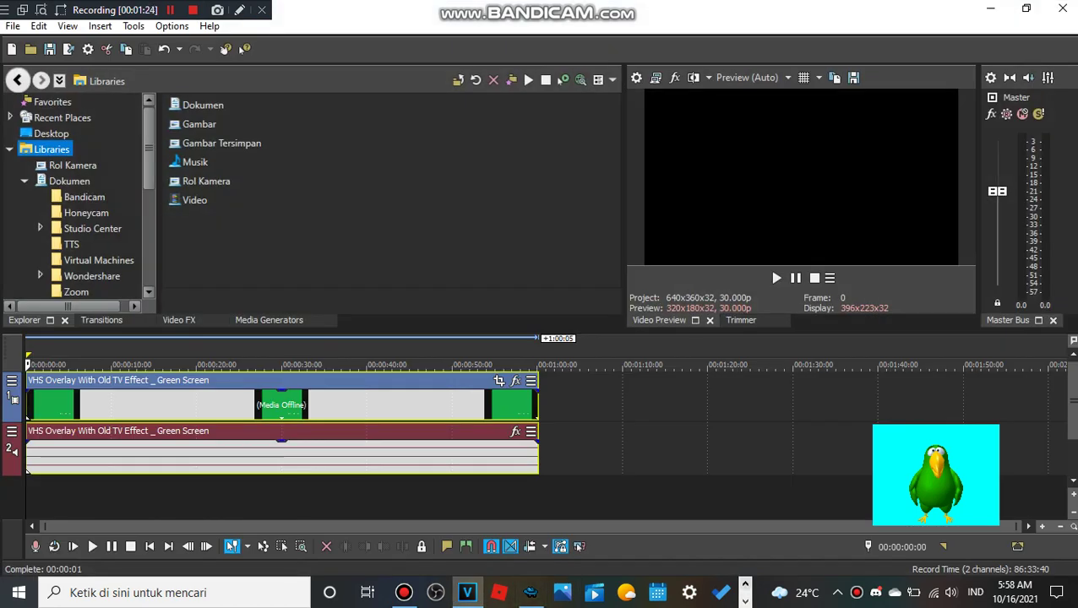
Add THX _Wings_ Remastered (1983) from the Unduhan folder to new tracks below the VHS overlay, starting at the timeline's beginning
{"action": "left_click", "coordinate": [745, 584]}
{"action": "left_click", "coordinate": [530, 592]}
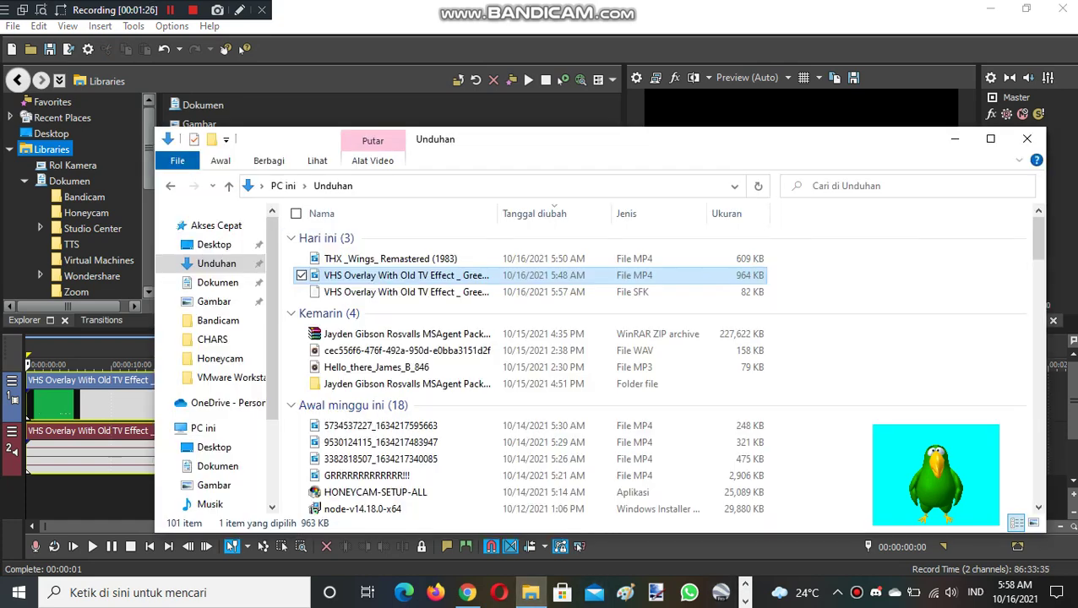
{"action": "left_click_drag", "start_coordinate": [541, 139], "coordinate": [648, 107]}
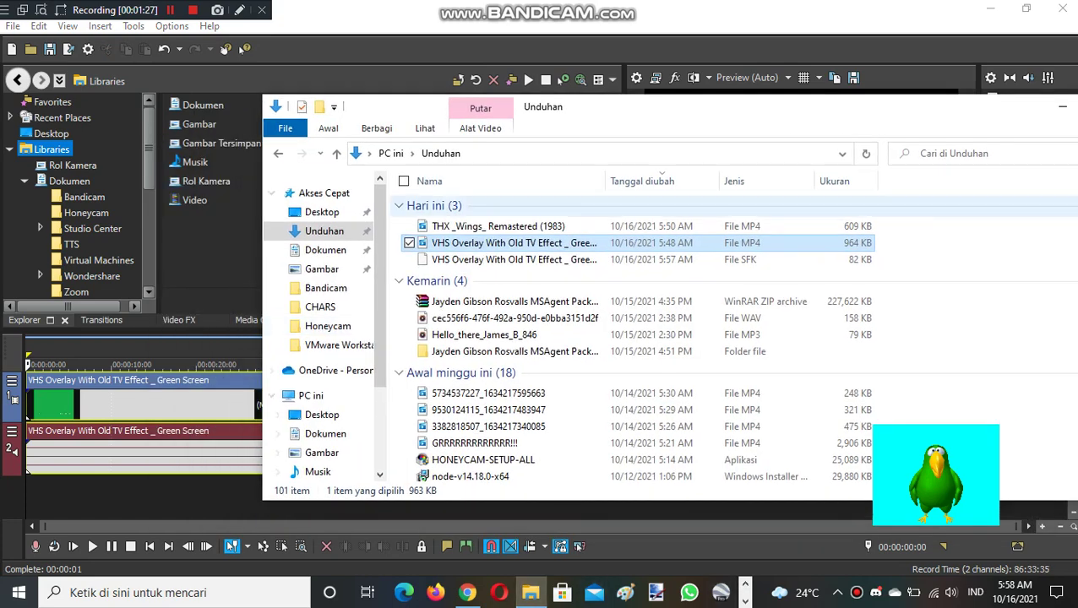
{"action": "left_click", "coordinate": [499, 226]}
{"action": "left_click_drag", "start_coordinate": [499, 227], "coordinate": [311, 503]}
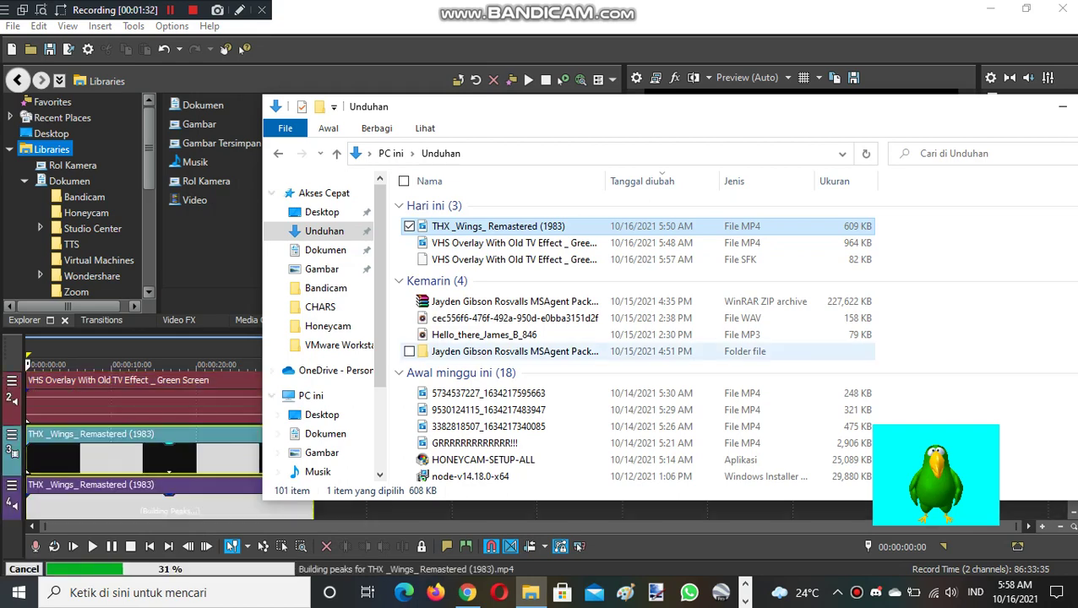
{"action": "left_click_drag", "start_coordinate": [743, 108], "coordinate": [541, 90]}
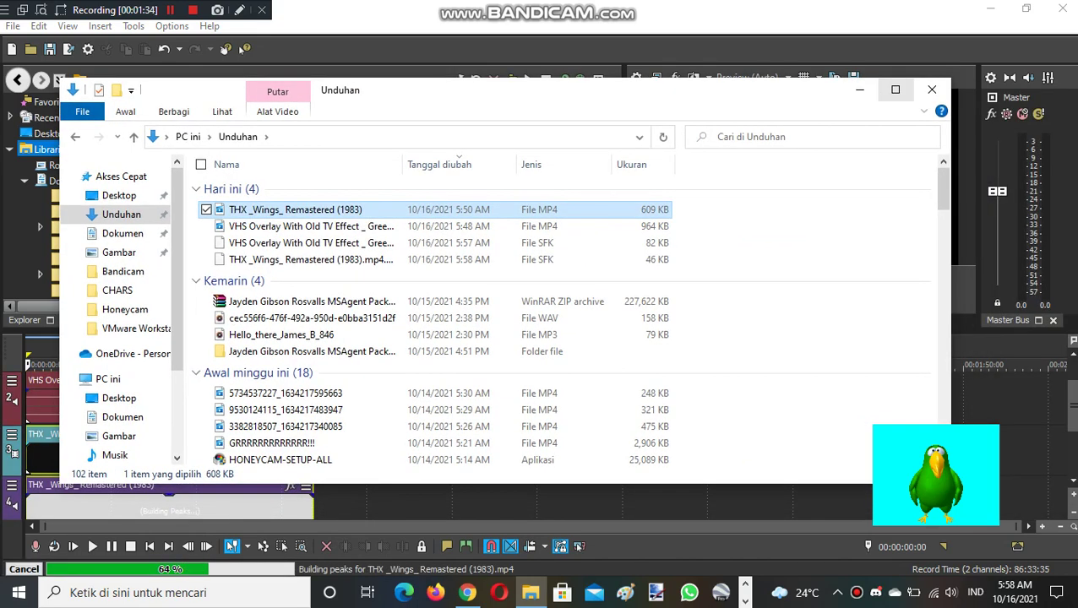
{"action": "left_click", "coordinate": [859, 89]}
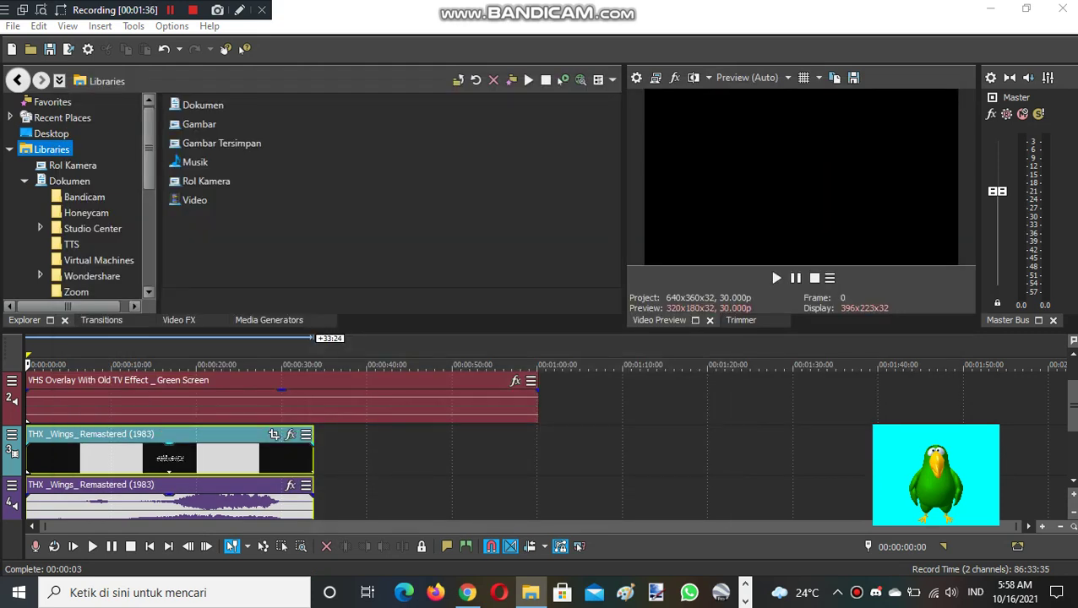
Trim the end of the VHS overlay's video and audio to match the end of the THX clip, and return the playhead to the start
{"action": "scroll", "coordinate": [538, 443], "scroll_direction": "up", "scroll_amount": 1}
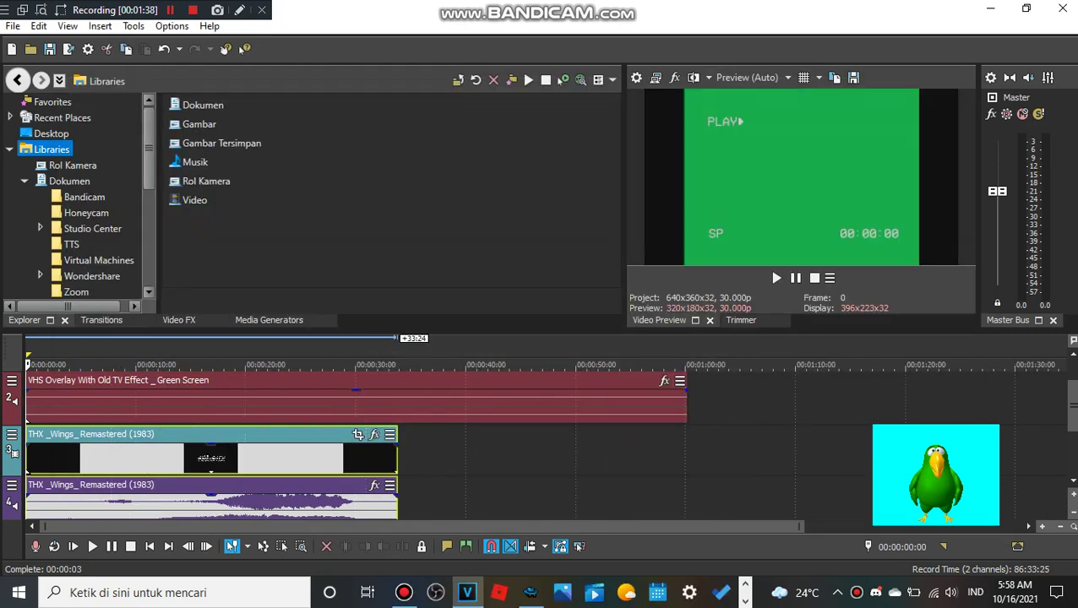
{"action": "scroll", "coordinate": [537, 443], "scroll_direction": "down", "scroll_amount": 1}
{"action": "left_click_drag", "start_coordinate": [1073, 404], "coordinate": [1073, 385]}
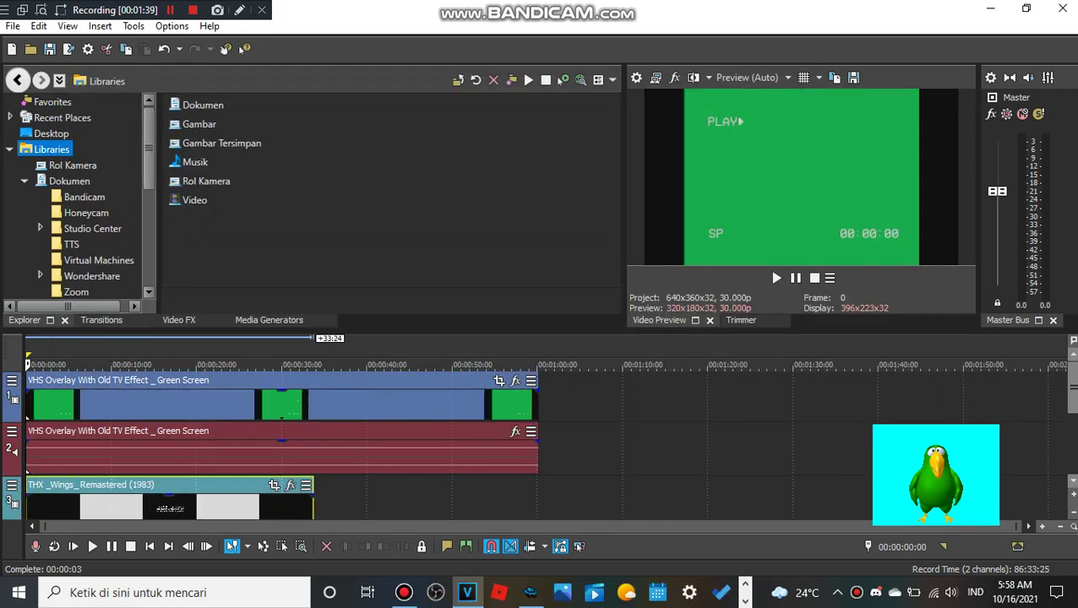
{"action": "key", "text": "ctrl+End"}
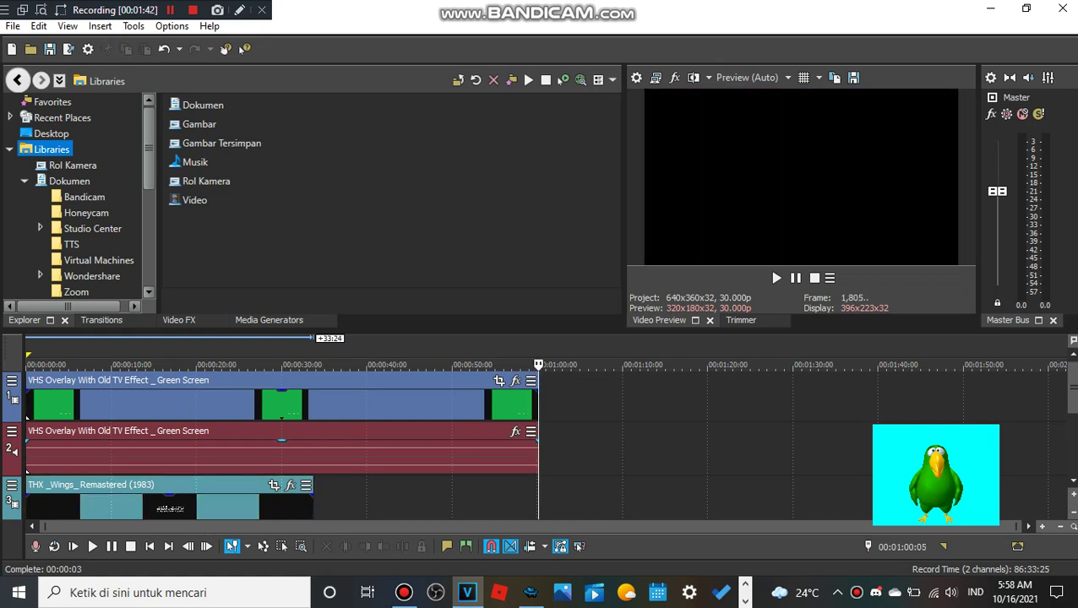
{"action": "key", "text": "ctrl+a"}
{"action": "left_click_drag", "start_coordinate": [538, 448], "coordinate": [313, 447]}
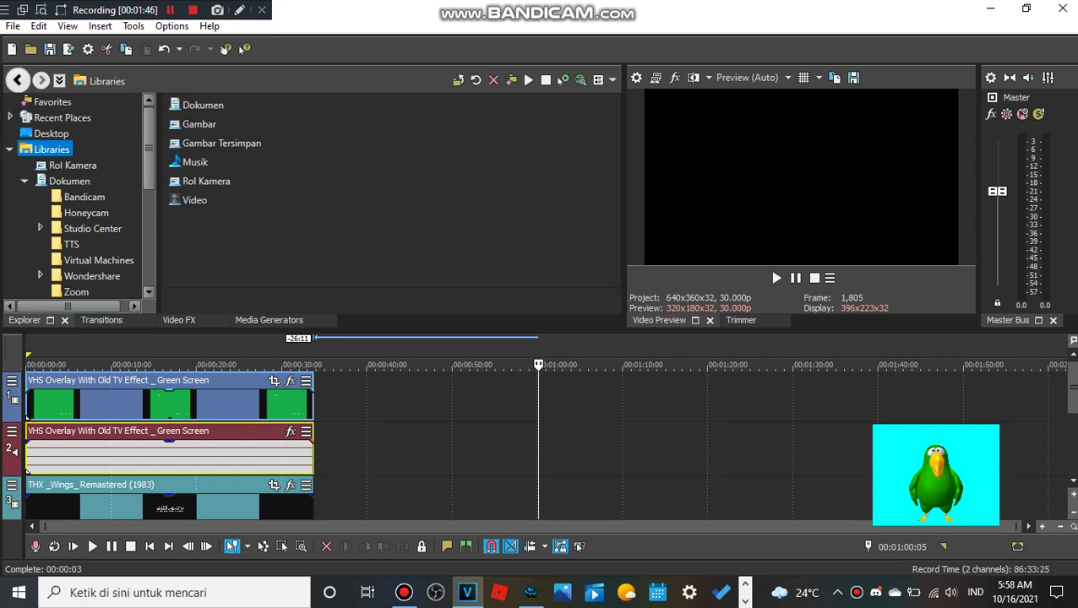
{"action": "left_click_drag", "start_coordinate": [538, 365], "coordinate": [27, 365]}
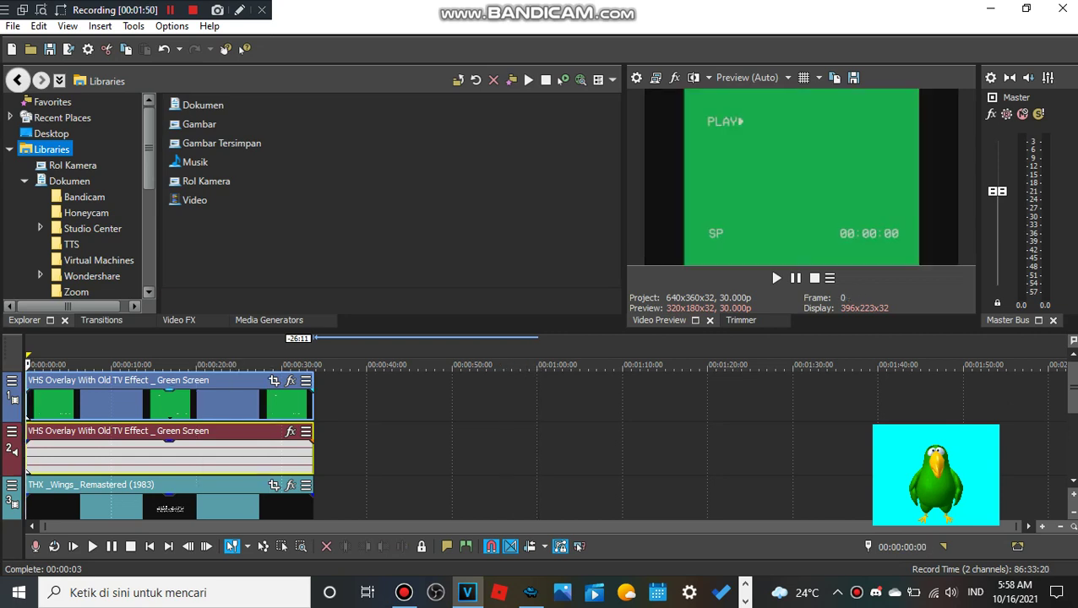
Apply the Chroma Keyer effect's Green Screen preset to the VHS overlay's video track, and play back the start of the composite
{"action": "right_click", "coordinate": [213, 404]}
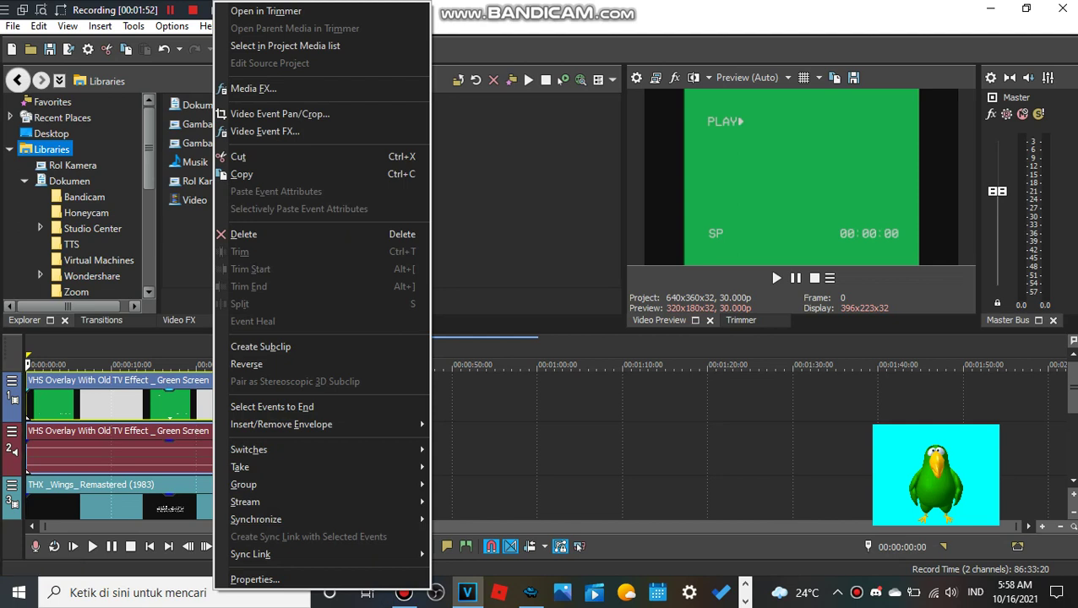
{"action": "key", "text": "Escape"}
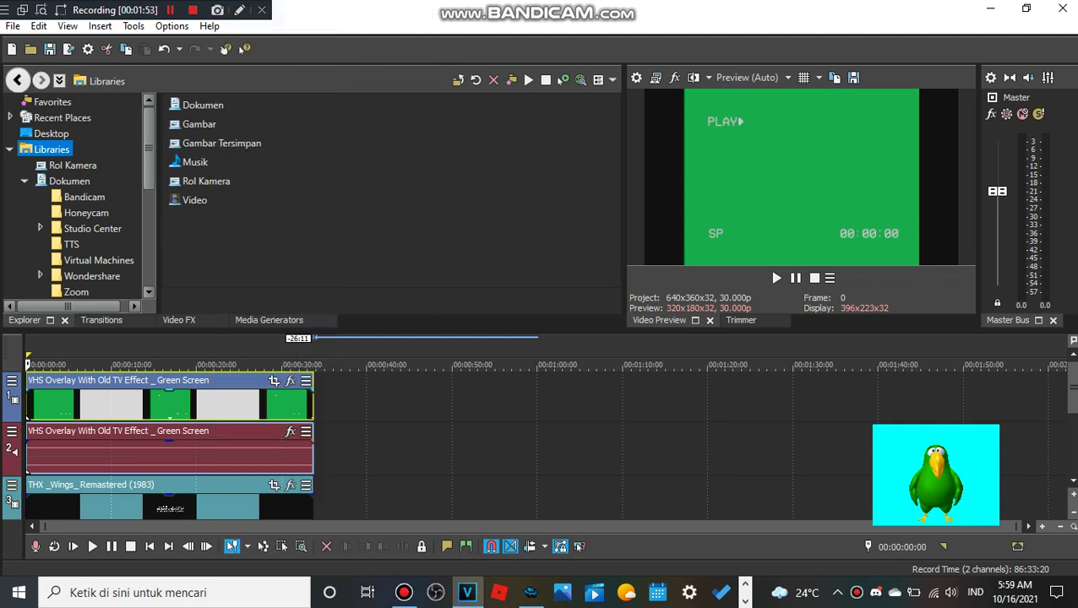
{"action": "left_click", "coordinate": [179, 320]}
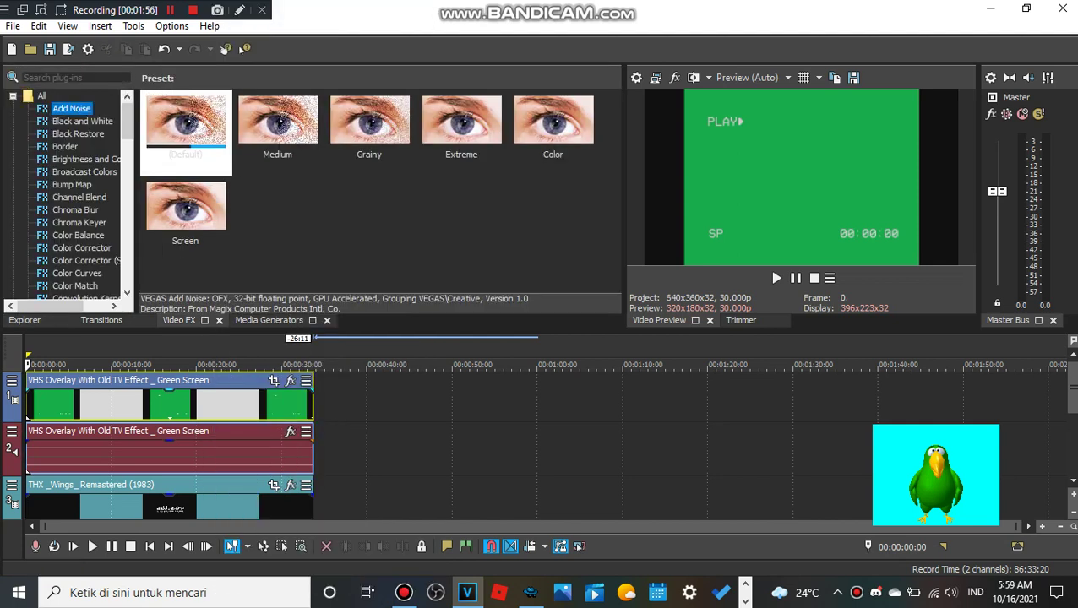
{"action": "left_click", "coordinate": [80, 223]}
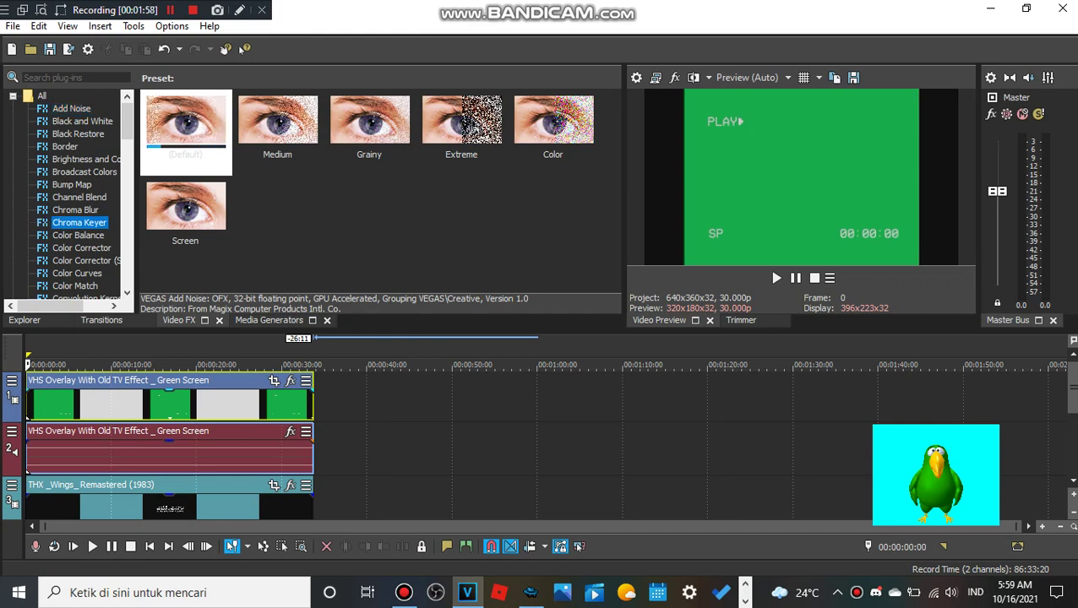
{"action": "left_click", "coordinate": [370, 127]}
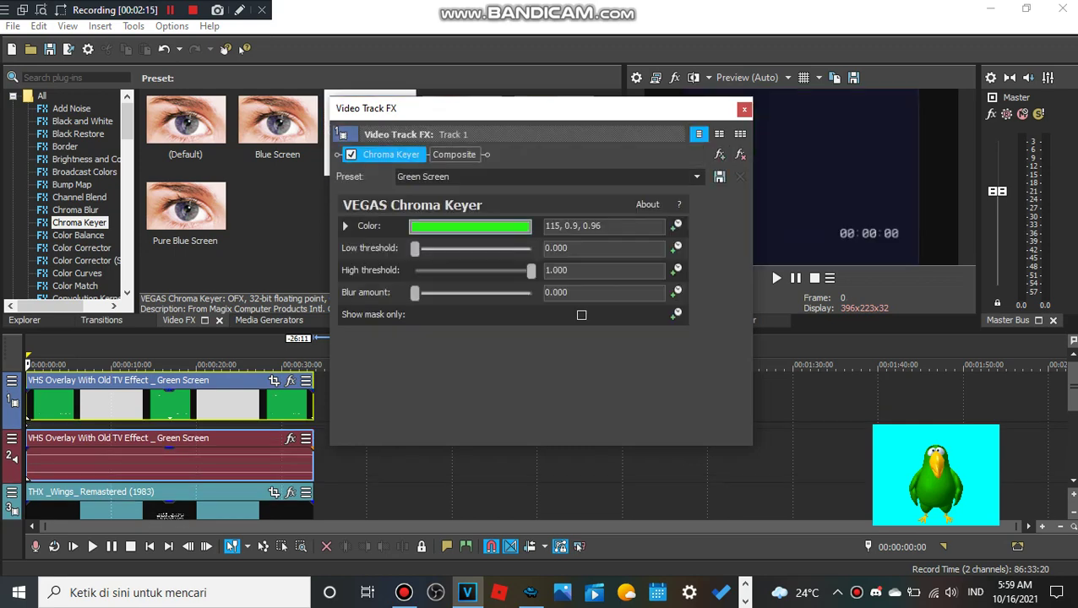
{"action": "left_click_drag", "start_coordinate": [363, 108], "coordinate": [334, 135]}
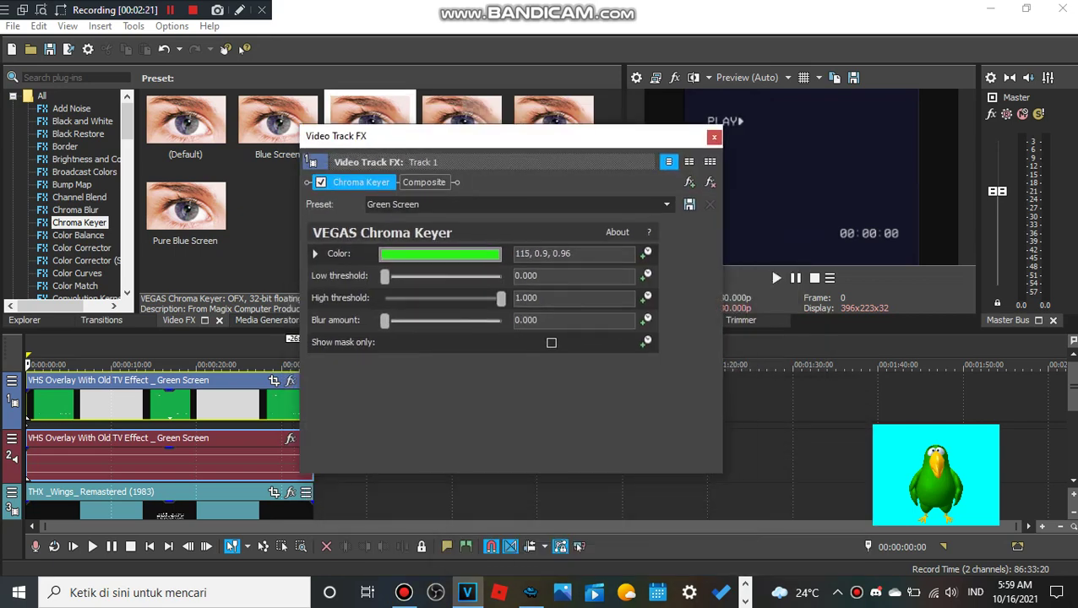
{"action": "left_click", "coordinate": [714, 137]}
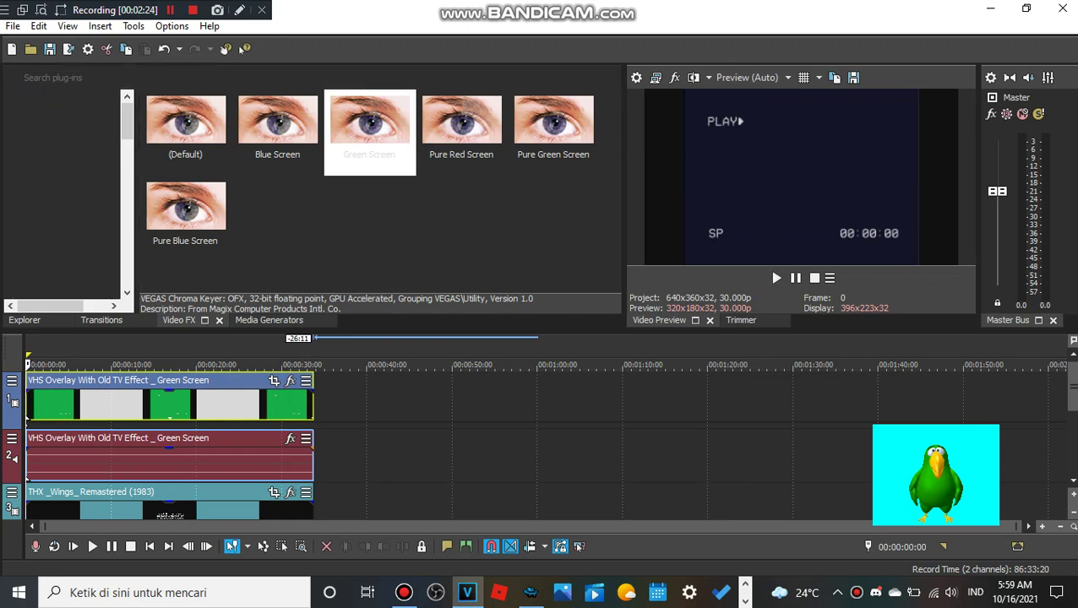
{"action": "key", "text": "space"}
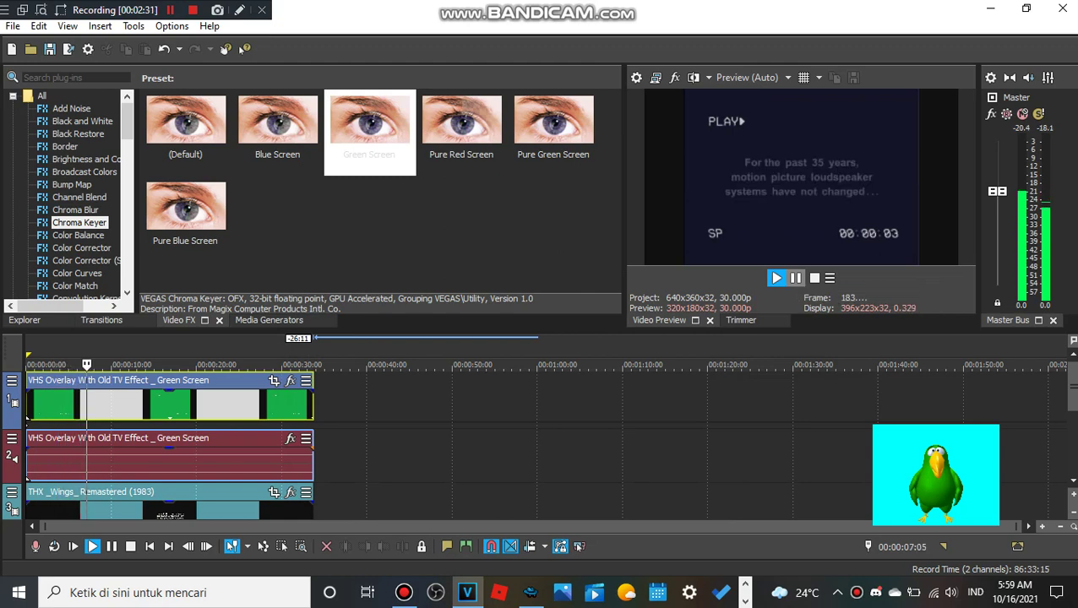
{"action": "left_click", "coordinate": [795, 278]}
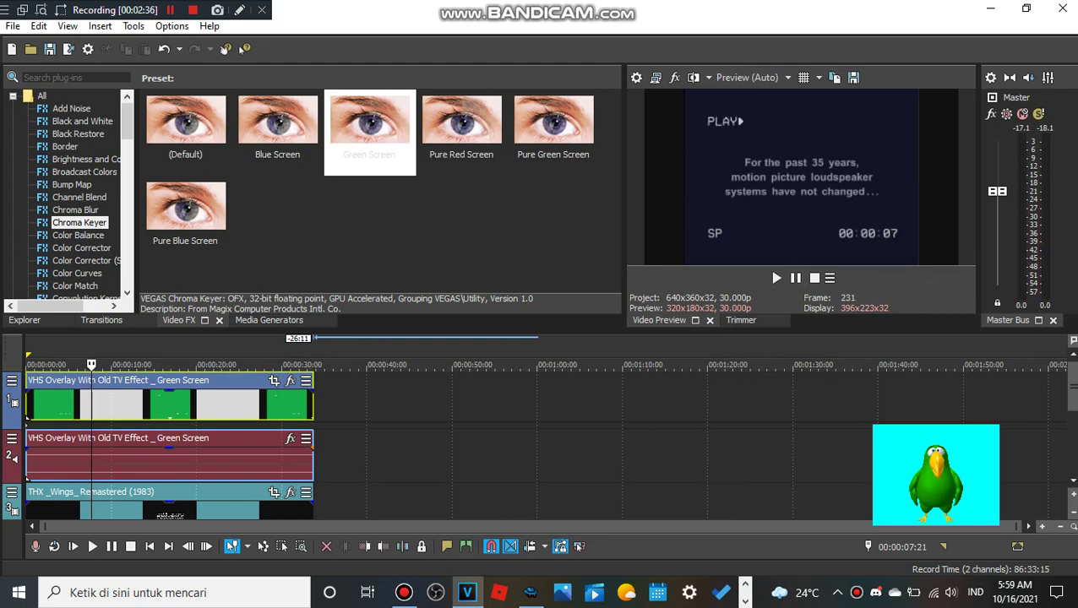
Switch to MASH, make Peedy speak "This is done. Time to render this video.", and minimize its window
{"action": "left_click", "coordinate": [530, 592]}
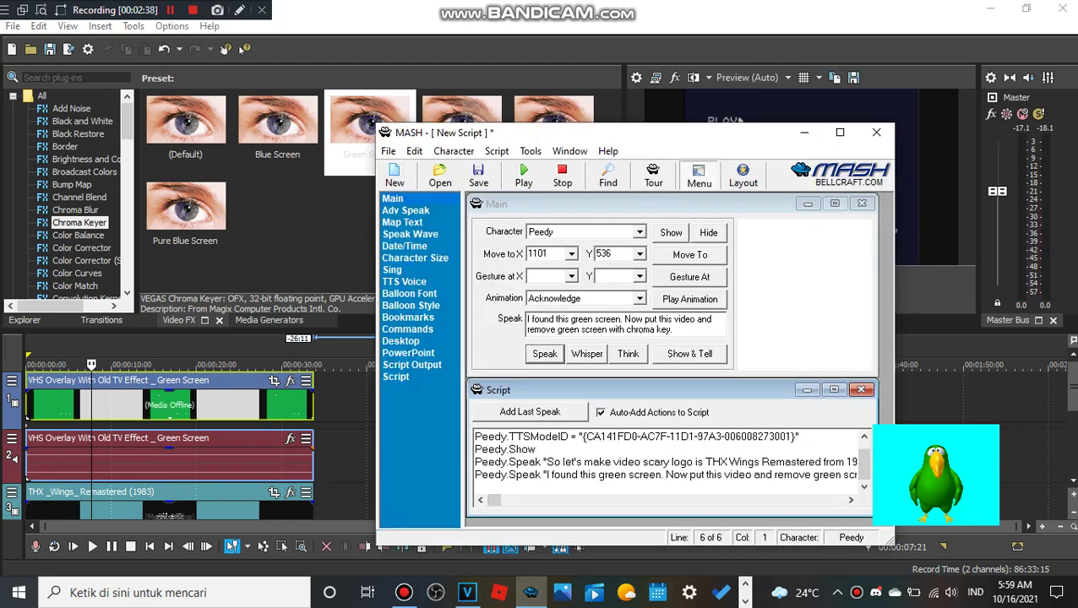
{"action": "left_click", "coordinate": [625, 324]}
{"action": "type", "text": "This is"}
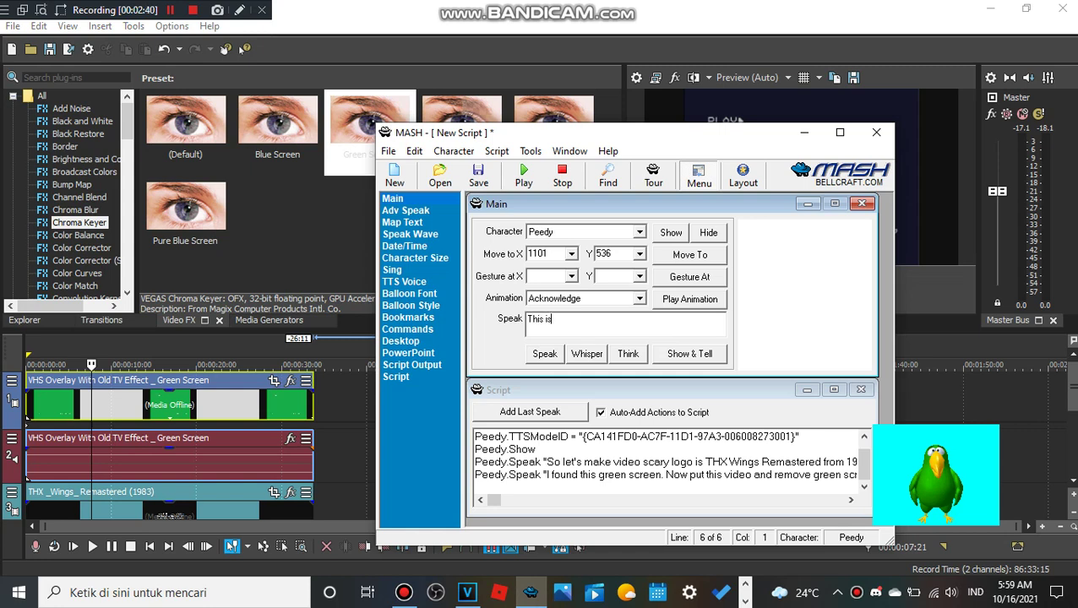
{"action": "type", "text": " done. Time to render this video."}
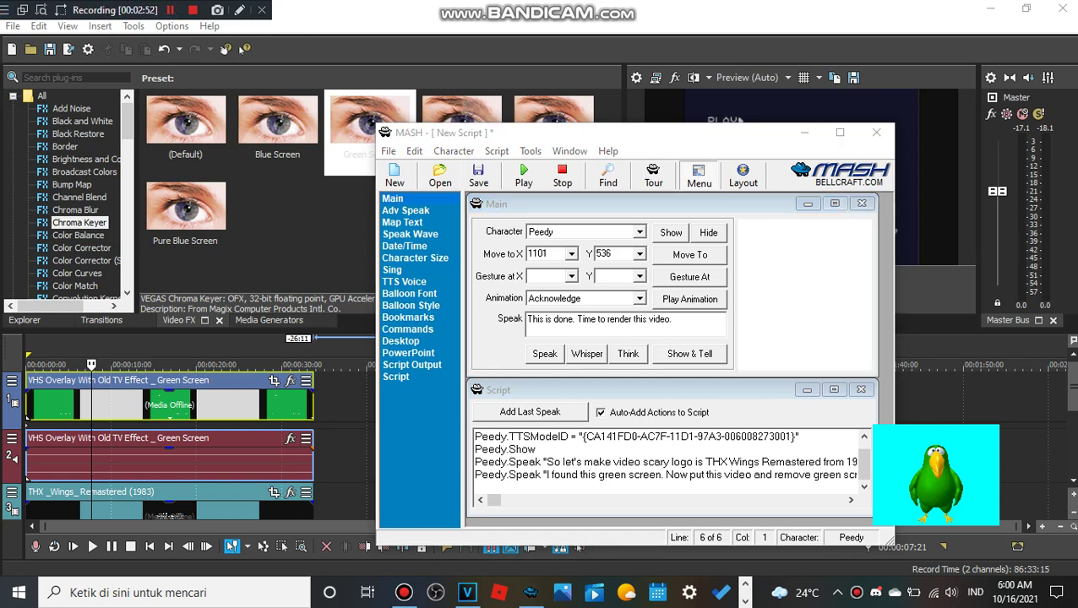
{"action": "left_click", "coordinate": [545, 354]}
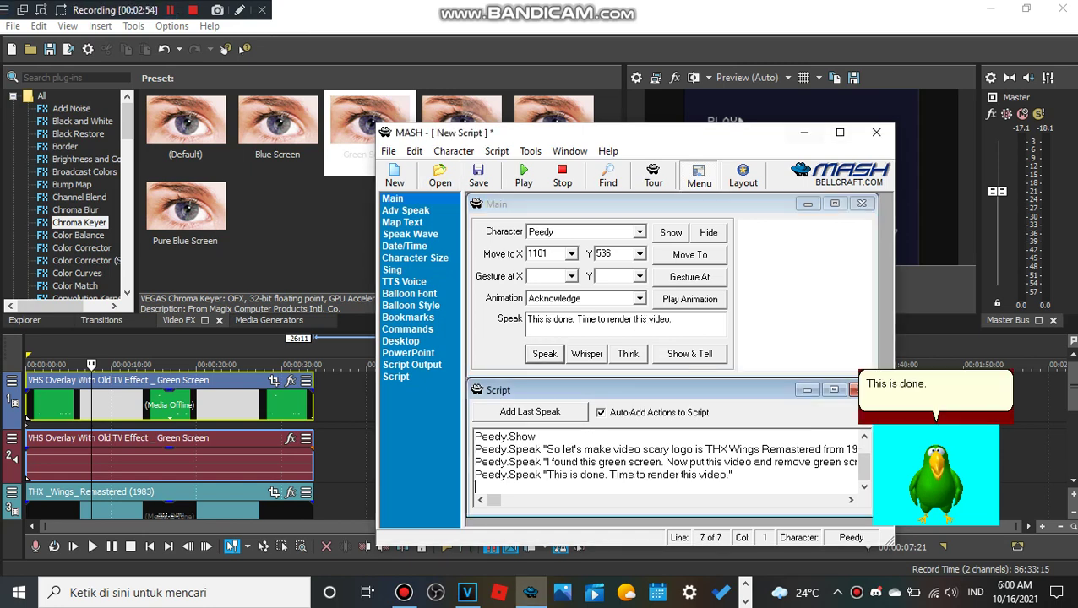
{"action": "left_click", "coordinate": [805, 133]}
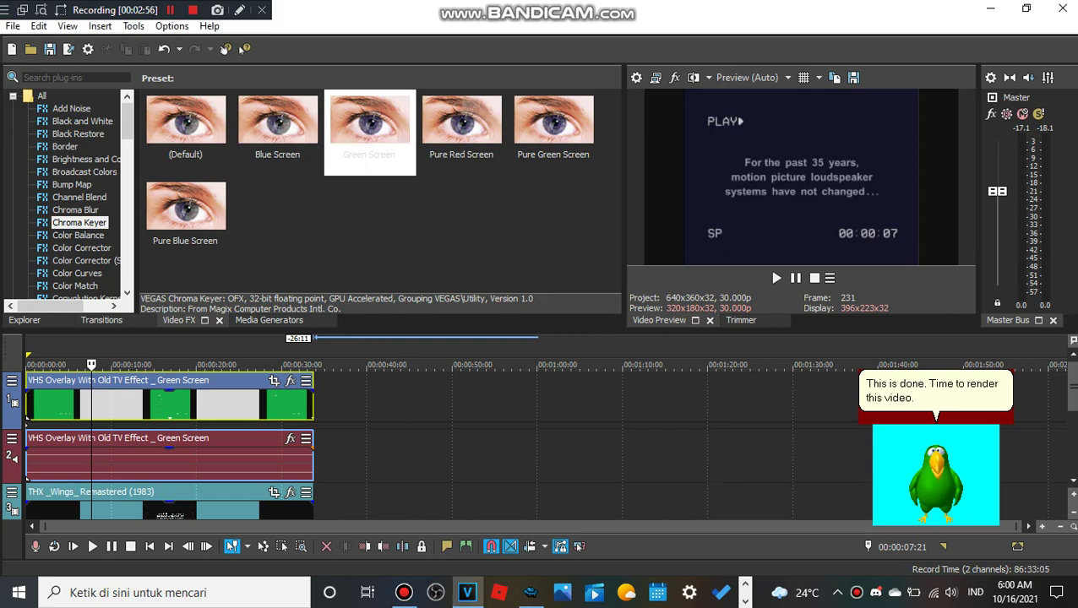
Open the Render As dialog, and make Peedy speak "Hey! Why this is so loading! But i was trying to use!" in MASH
{"action": "left_click", "coordinate": [13, 25]}
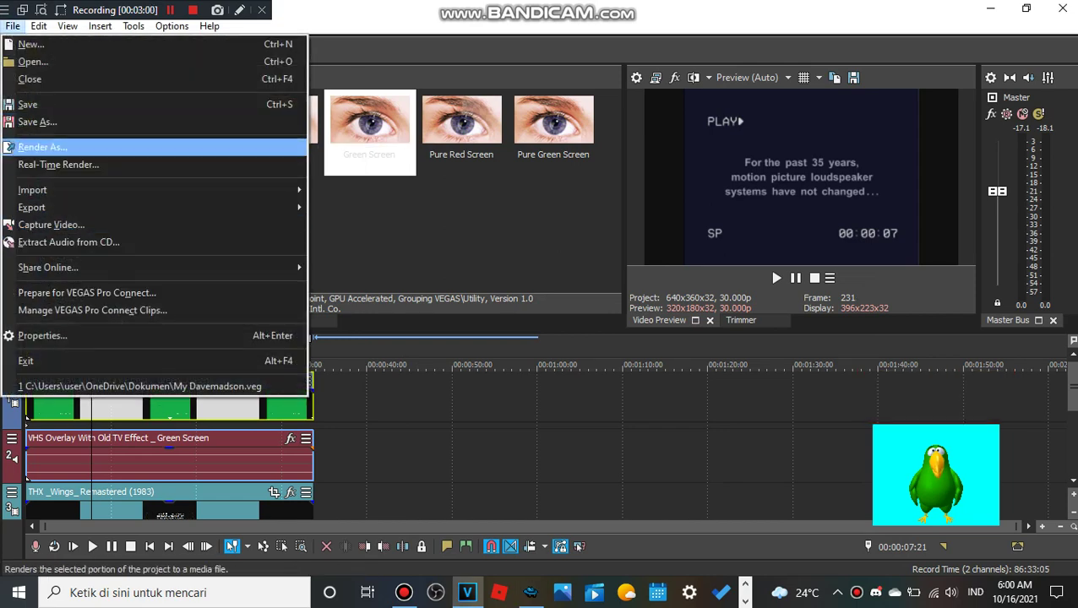
{"action": "left_click", "coordinate": [42, 147]}
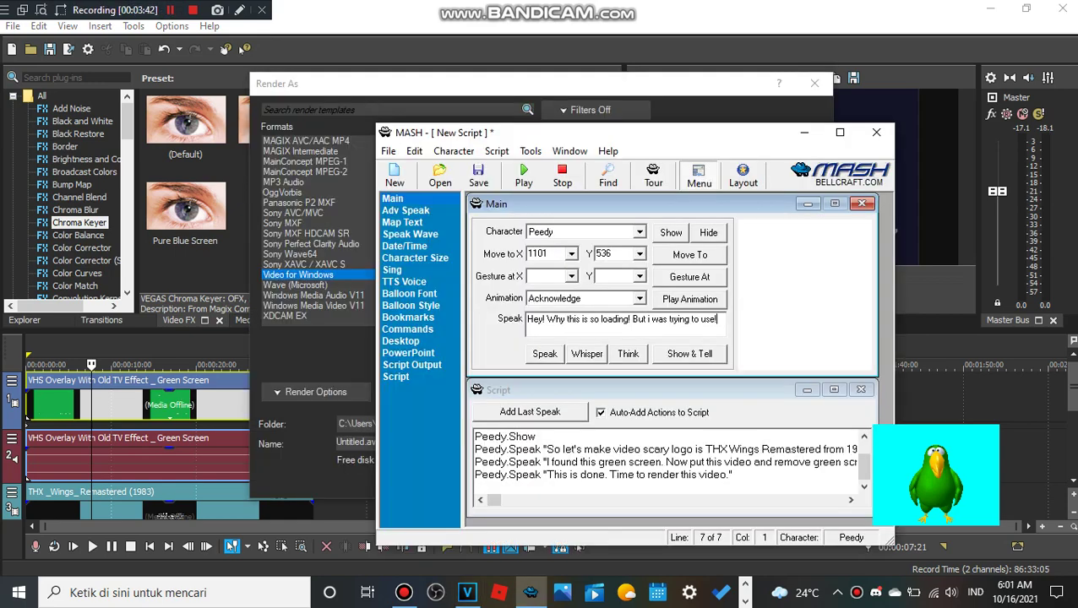
{"action": "left_click", "coordinate": [545, 354]}
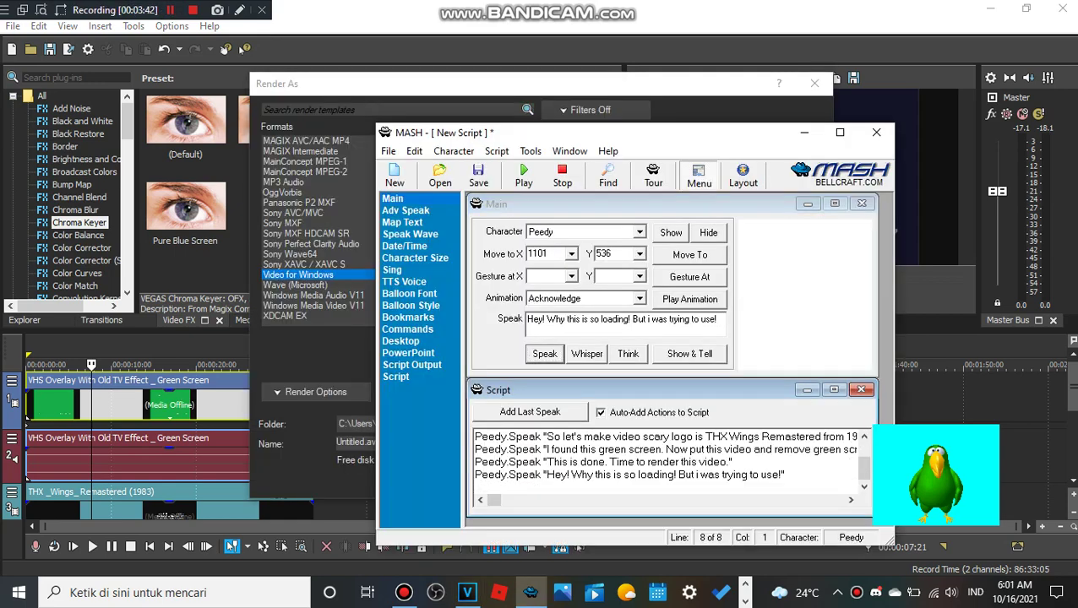
{"action": "left_click", "coordinate": [804, 133]}
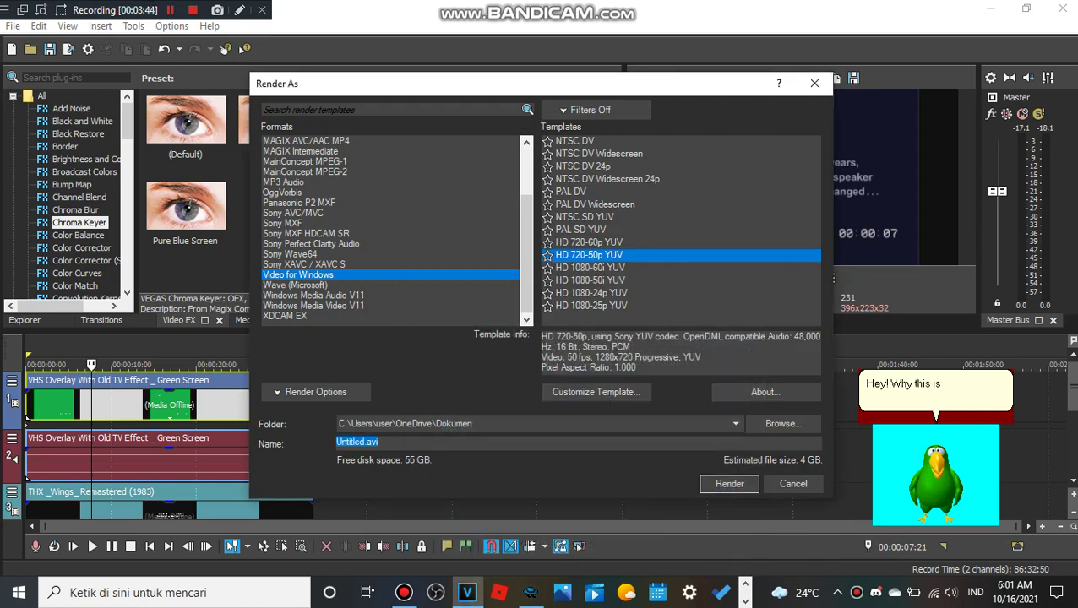
Compare the Video for Windows render templates and choose PAL SD YUV
{"action": "left_click", "coordinate": [575, 141]}
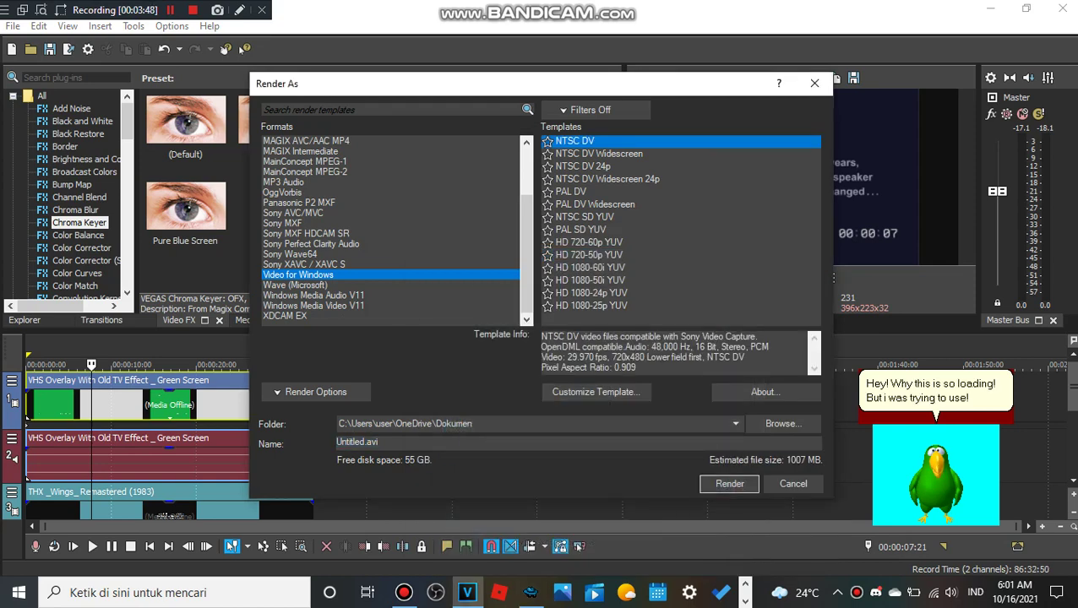
{"action": "left_click", "coordinate": [582, 167]}
{"action": "left_click", "coordinate": [589, 242]}
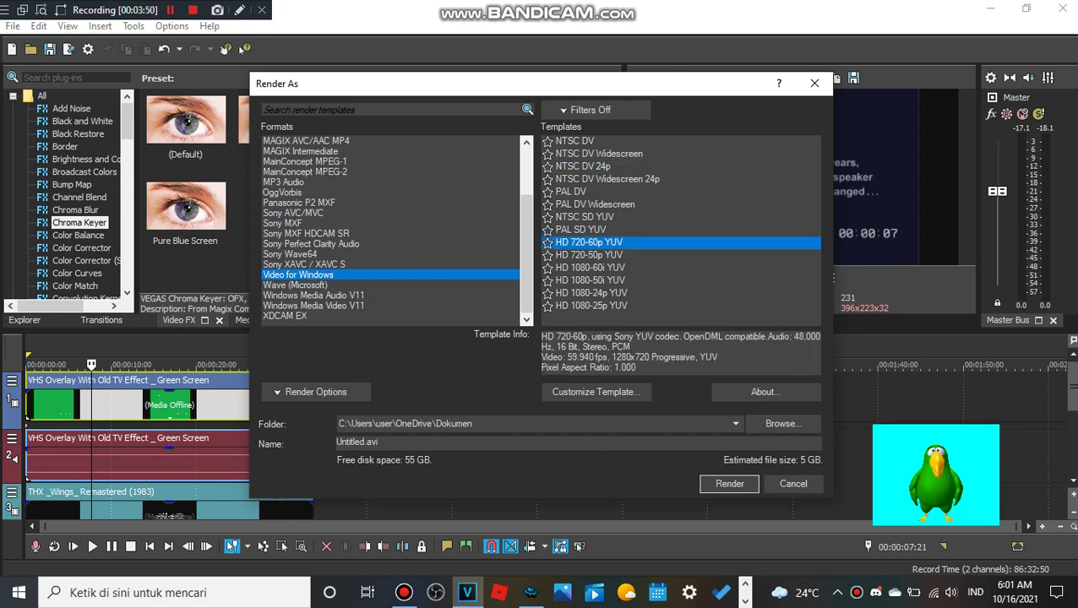
{"action": "left_click", "coordinate": [581, 230]}
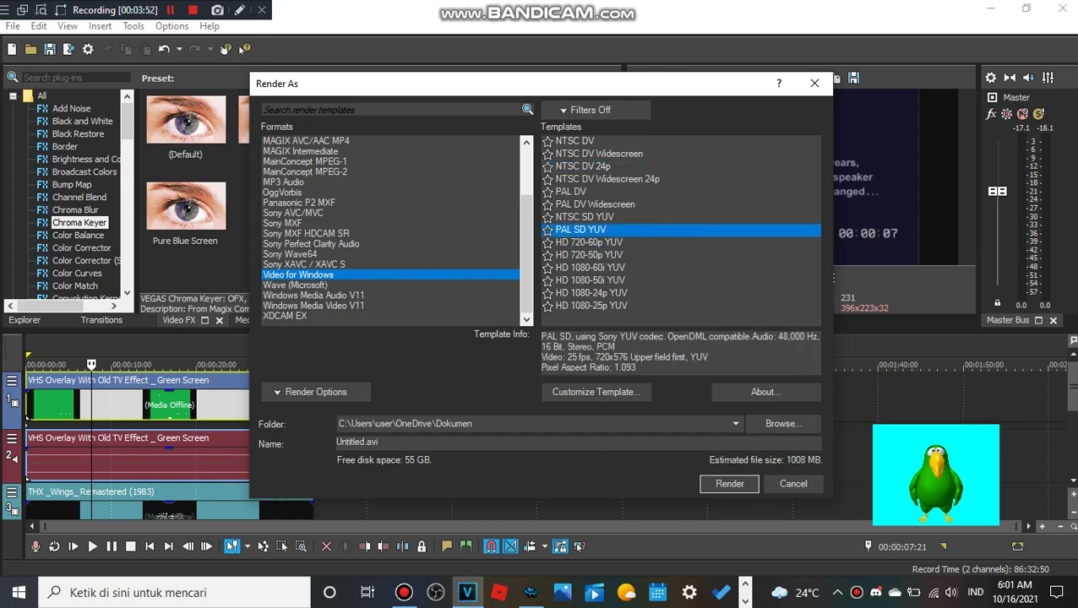
{"action": "left_click", "coordinate": [584, 217]}
{"action": "left_click", "coordinate": [581, 229]}
{"action": "left_click", "coordinate": [170, 11]}
In MASH, make Peedy speak the mapped text ".avi?" and the line explaining the choice of PAL SD YUV, and minimize its window
{"action": "left_click", "coordinate": [690, 354]}
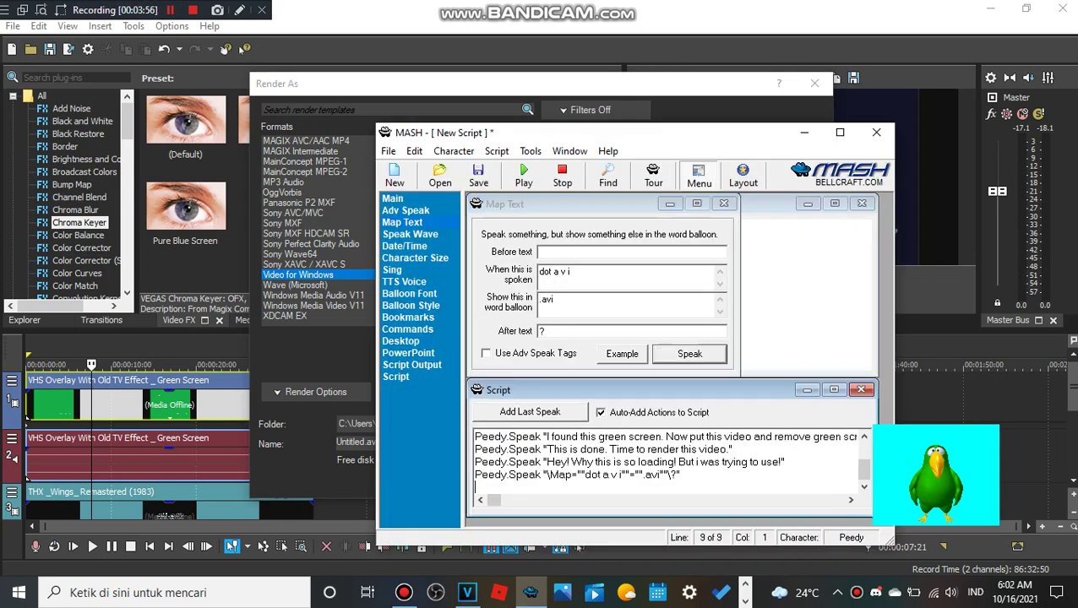
{"action": "left_click", "coordinate": [495, 557]}
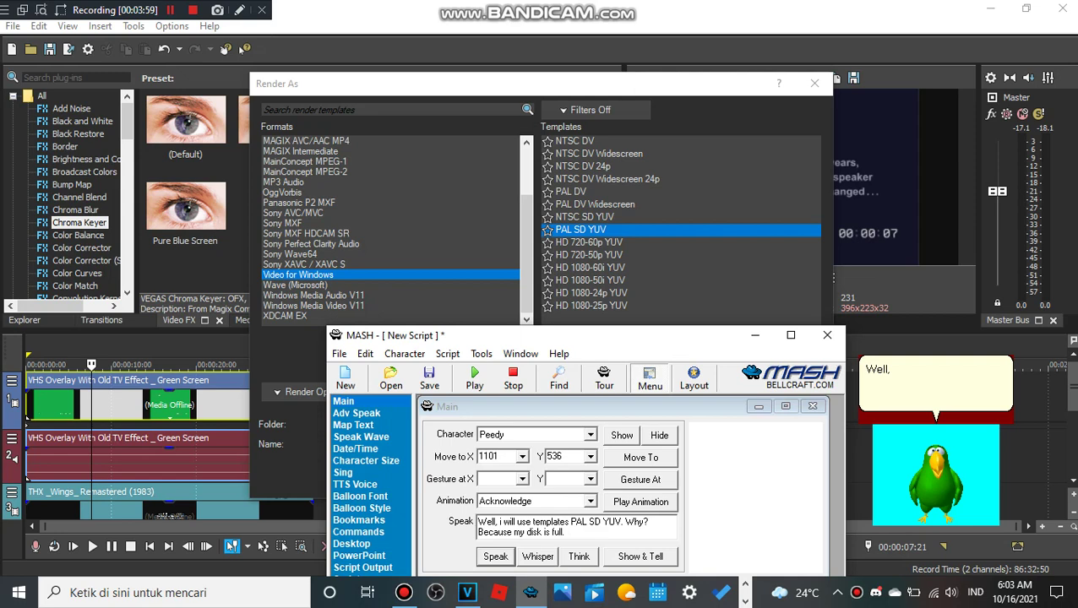
{"action": "left_click", "coordinate": [755, 335]}
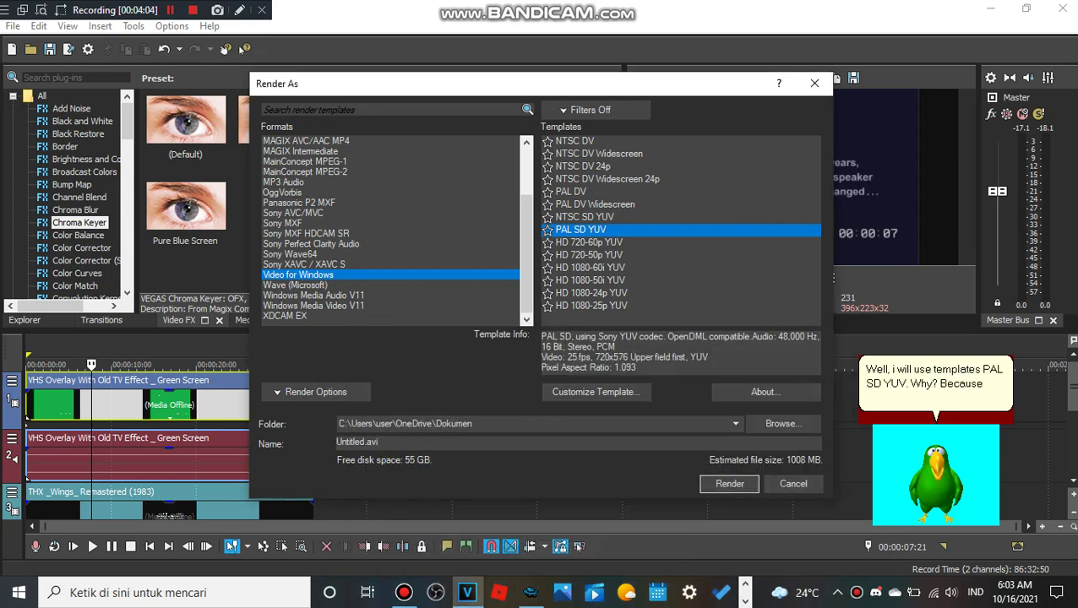
Name the output file THX Wings Remastered (1983).avi and start the render
{"action": "left_click", "coordinate": [379, 443]}
{"action": "left_click_drag", "start_coordinate": [337, 443], "coordinate": [361, 443]}
{"action": "left_click", "coordinate": [336, 442]}
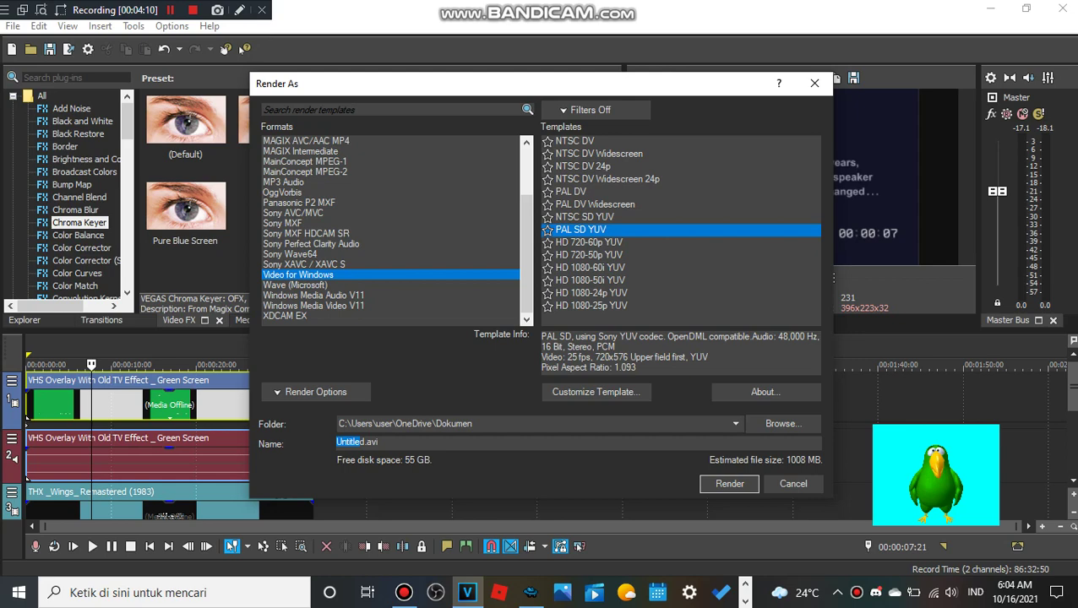
{"action": "left_click", "coordinate": [380, 442]}
{"action": "double_click", "coordinate": [355, 441]}
{"action": "type", "text": "THX Wings Remast"}
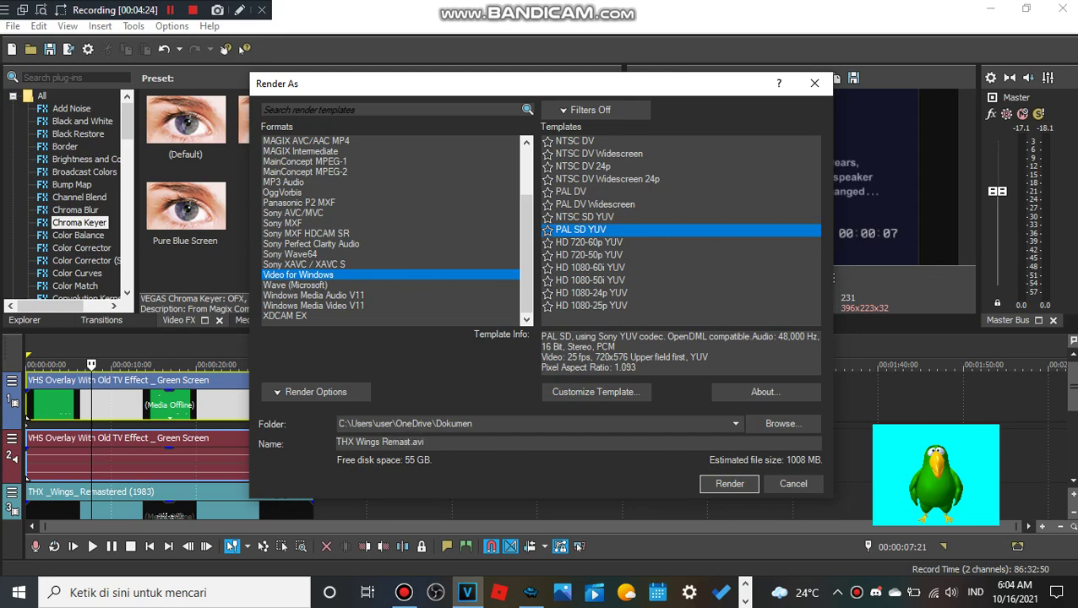
{"action": "type", "text": "ered"}
{"action": "left_click", "coordinate": [441, 442]}
{"action": "left_click", "coordinate": [426, 442]}
{"action": "type", "text": "(1983)"}
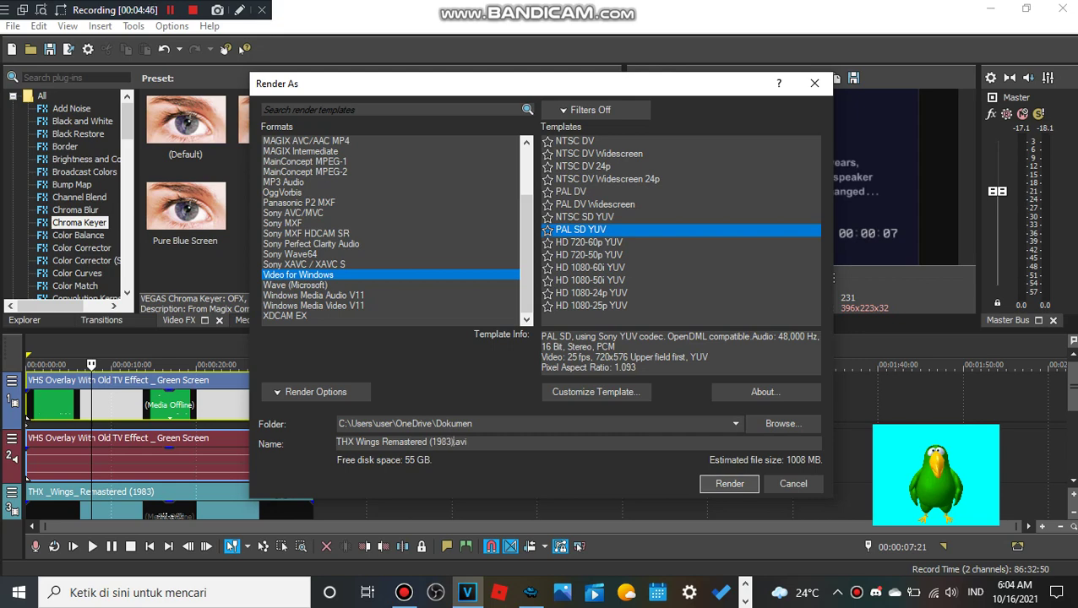
{"action": "key", "text": "Return"}
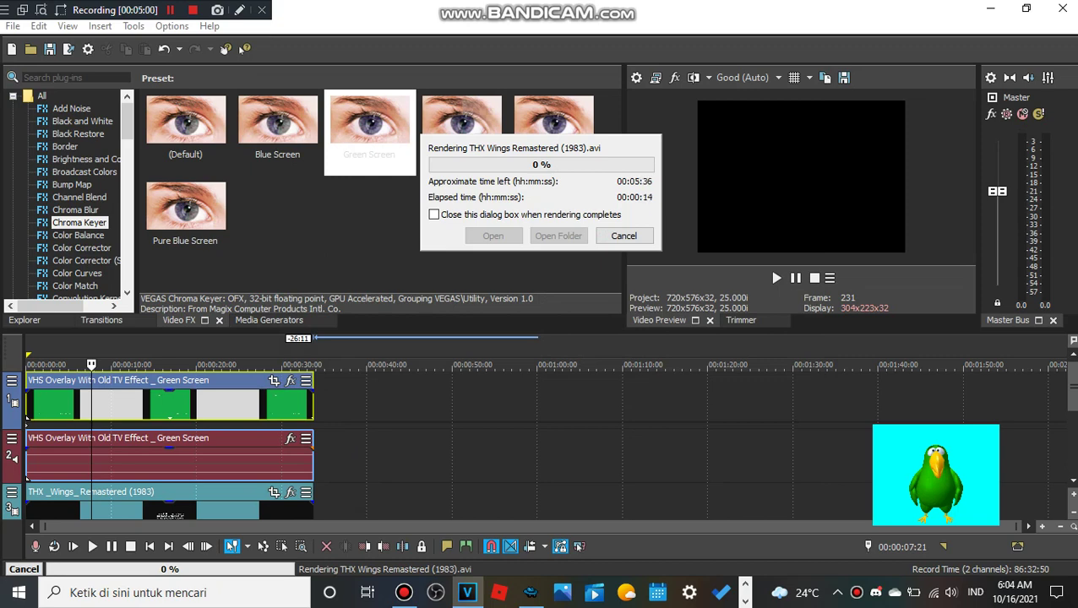
Switch to Discord, send "z2!pick 82ce" in the general channel to pick up the apples, and minimize the window
{"action": "left_click", "coordinate": [530, 593]}
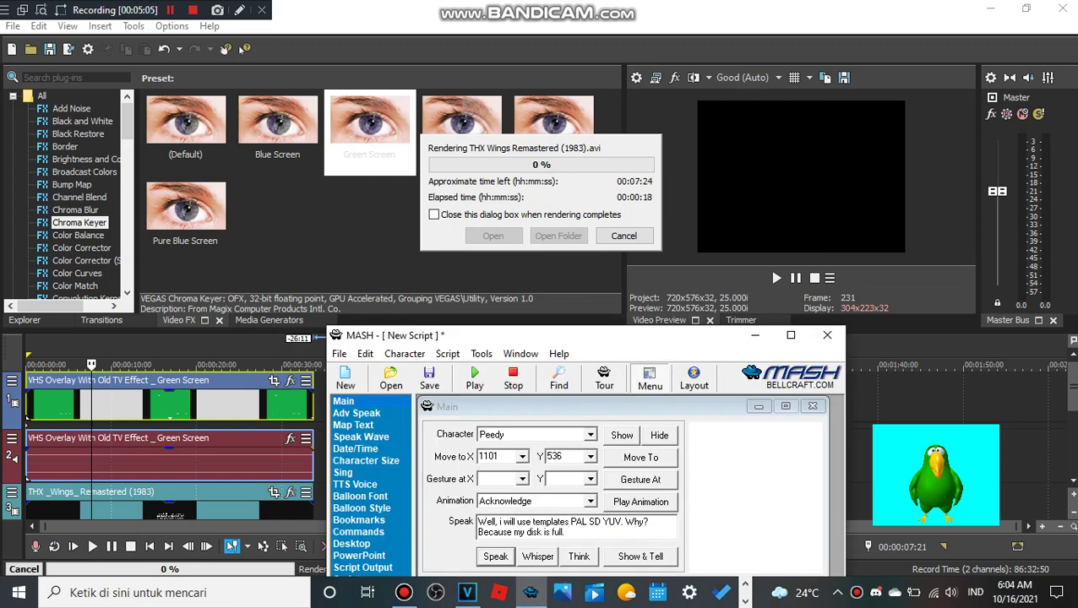
{"action": "left_click", "coordinate": [876, 593]}
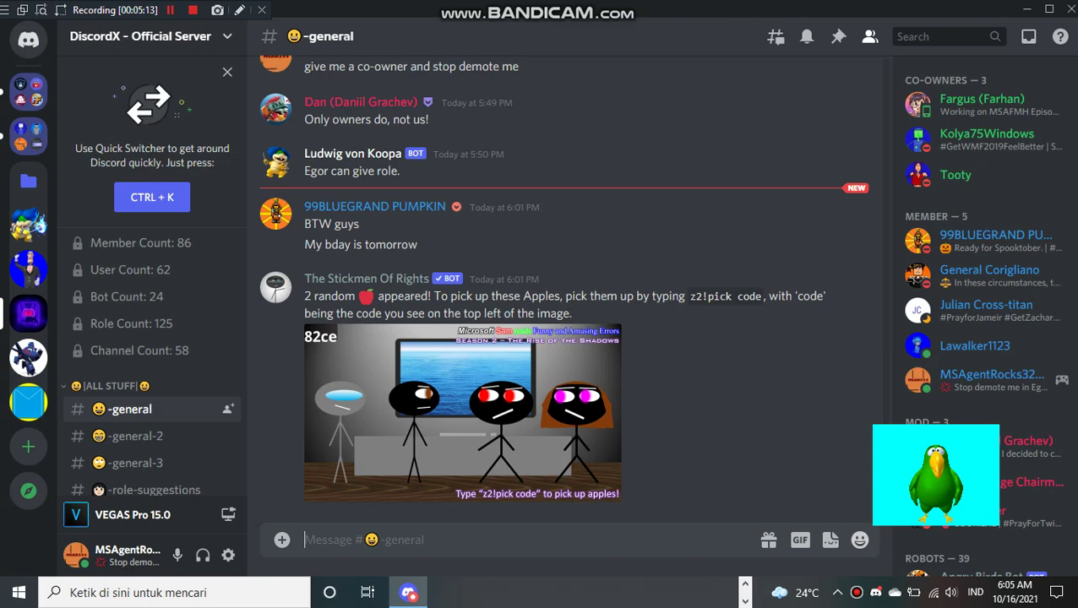
{"action": "type", "text": "z2!pick 9"}
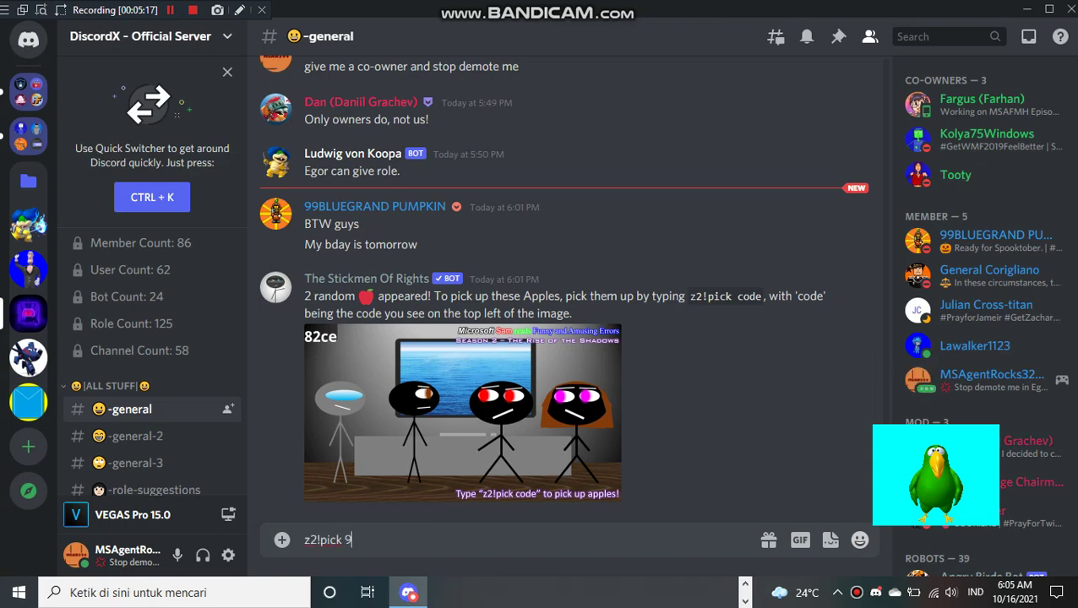
{"action": "key", "text": "BackSpace"}
{"action": "type", "text": "82ce"}
{"action": "key", "text": "Return"}
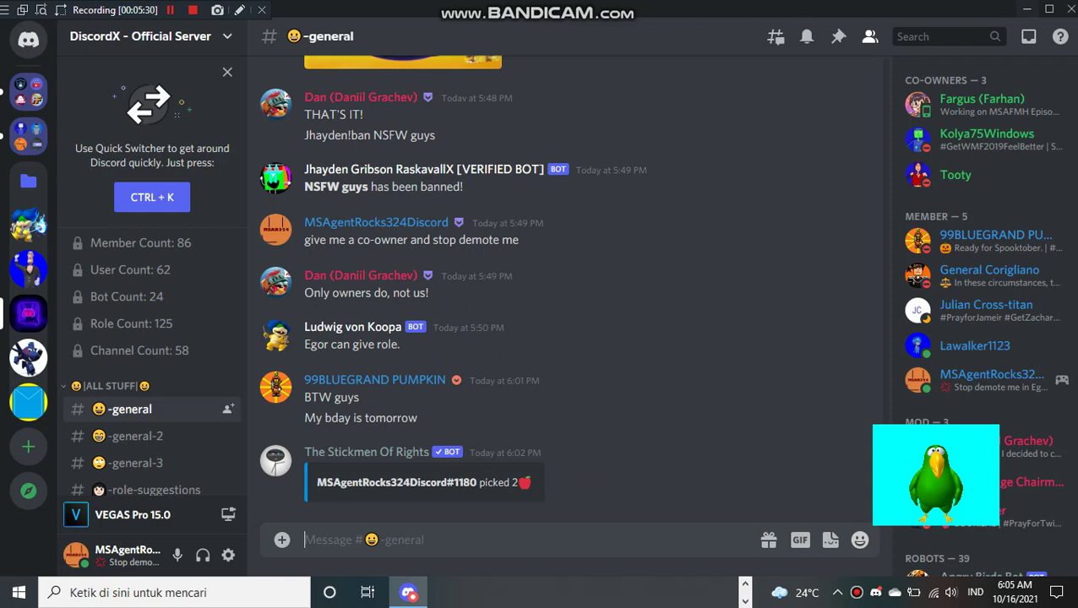
{"action": "left_click", "coordinate": [1028, 9]}
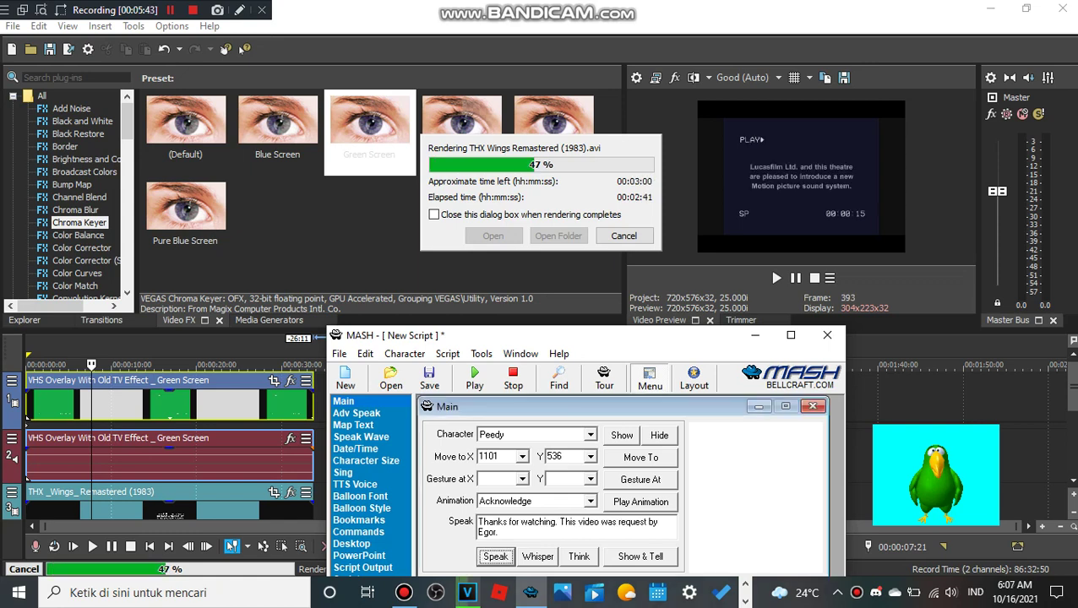
Make Peedy speak the prepared thanks-for-watching line crediting the requester in MASH, and minimize its window
{"action": "left_click", "coordinate": [496, 557]}
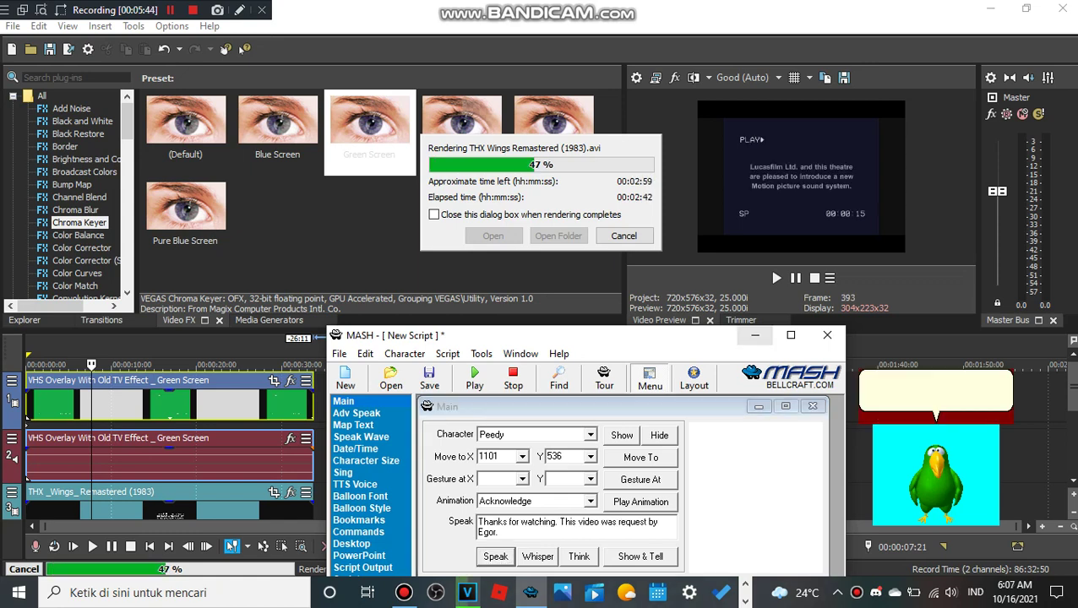
{"action": "left_click", "coordinate": [755, 335]}
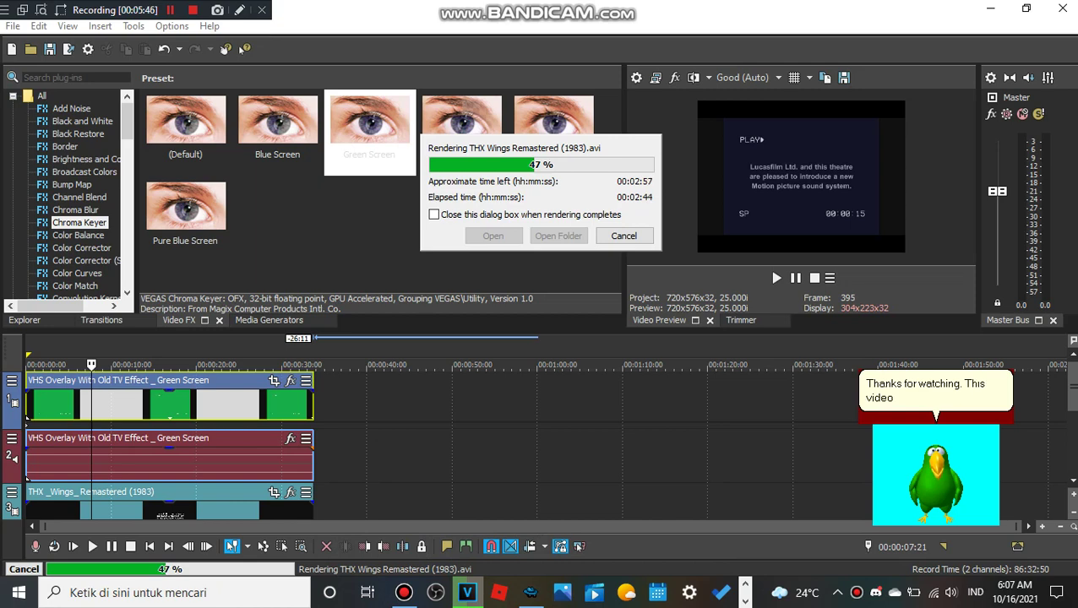